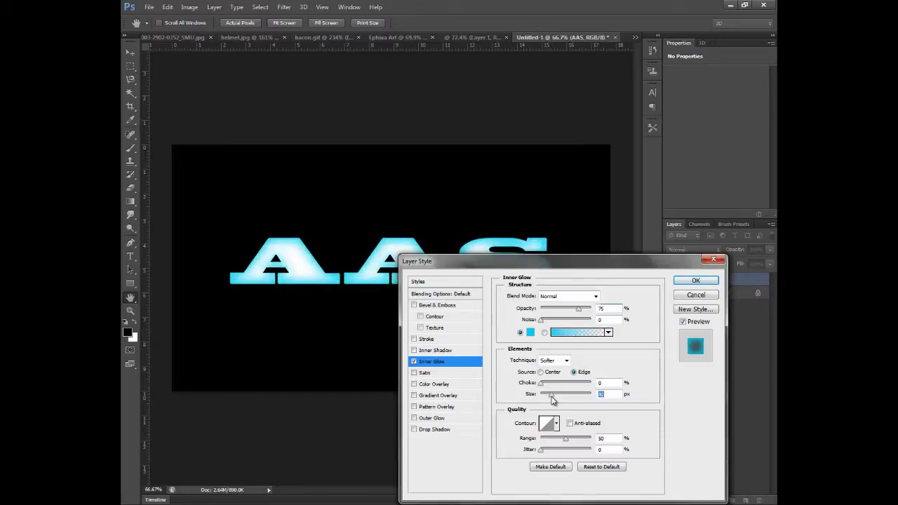
Change the AAS layer's inner glow color to a deeper blue and apply the layer style
left_click(531, 333)
left_click(657, 390)
left_click_drag(631, 367, 642, 339)
left_click(757, 325)
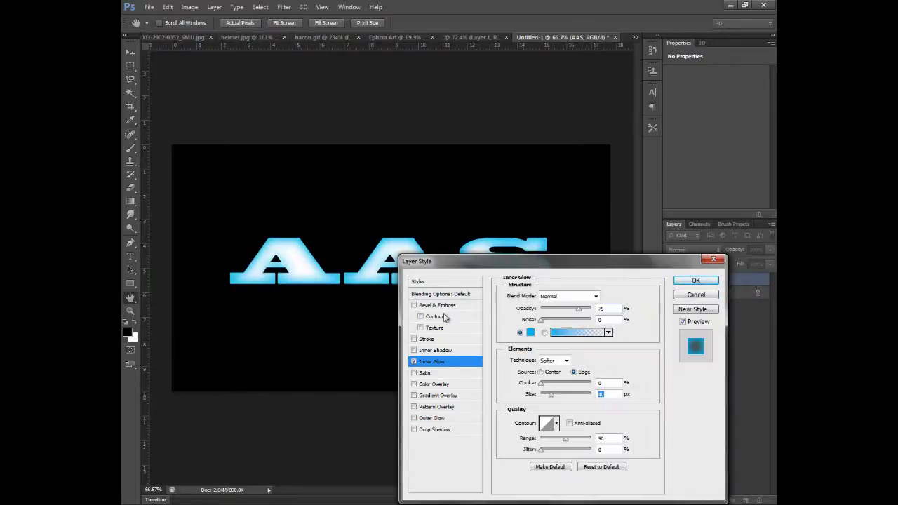
left_click(413, 305)
left_click(414, 305)
left_click(696, 281)
Rasterize the AAS layer and create a new 3D extrusion from it
right_click(711, 279)
left_click(603, 188)
left_click(321, 7)
mouse_move(304, 8)
left_click(344, 63)
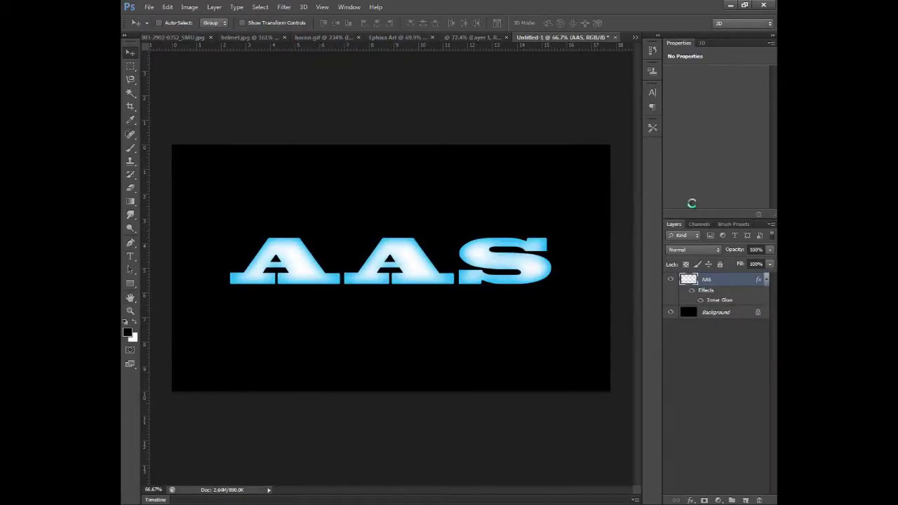
Add an empty layer above AAS and set the AAS mesh's extrusion depth to 0
left_click(708, 100)
left_click(678, 44)
left_click(690, 117)
left_click(714, 145)
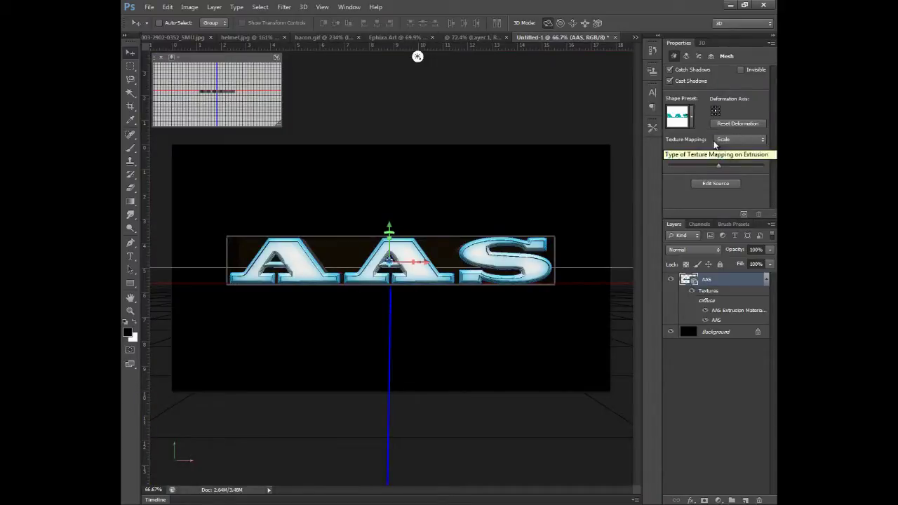
left_click(745, 500)
left_click(711, 296)
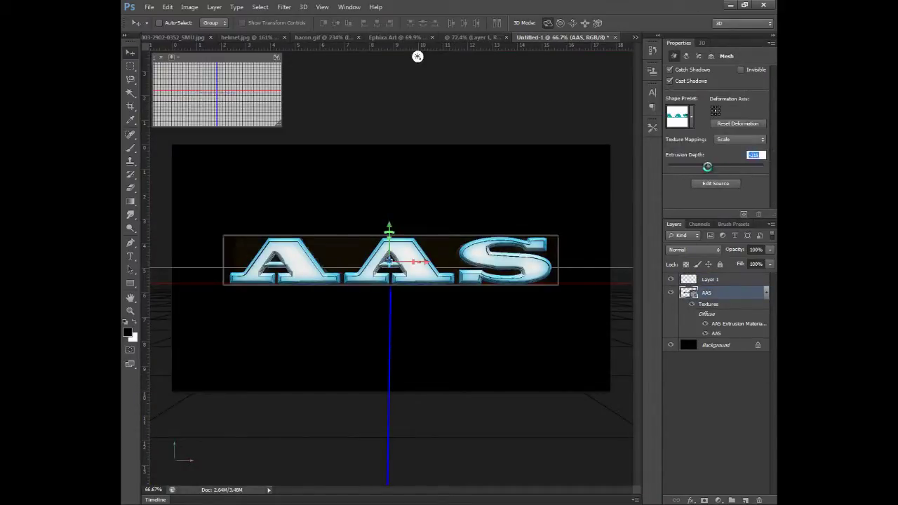
type("0")
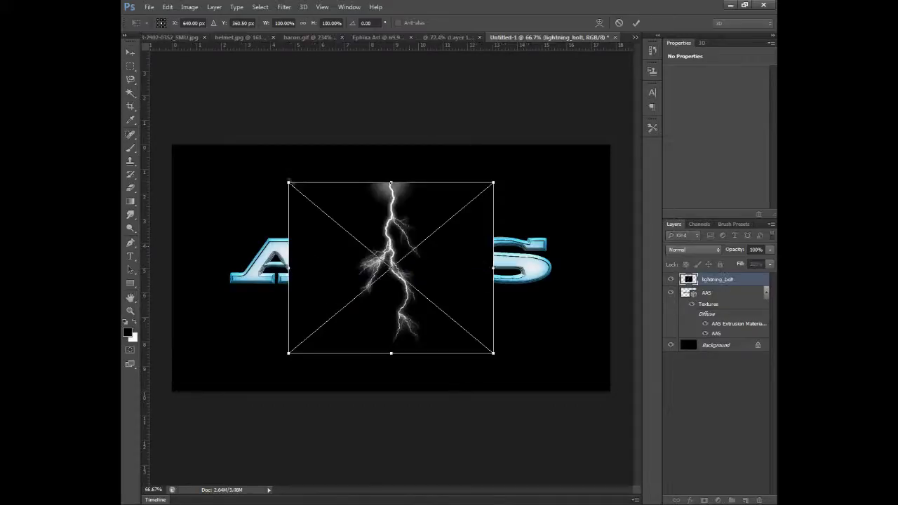
Lay the placed lightning bolt horizontally across the full canvas width in Overlay blend mode
left_click_drag(220, 187, 306, 436)
left_click(694, 249)
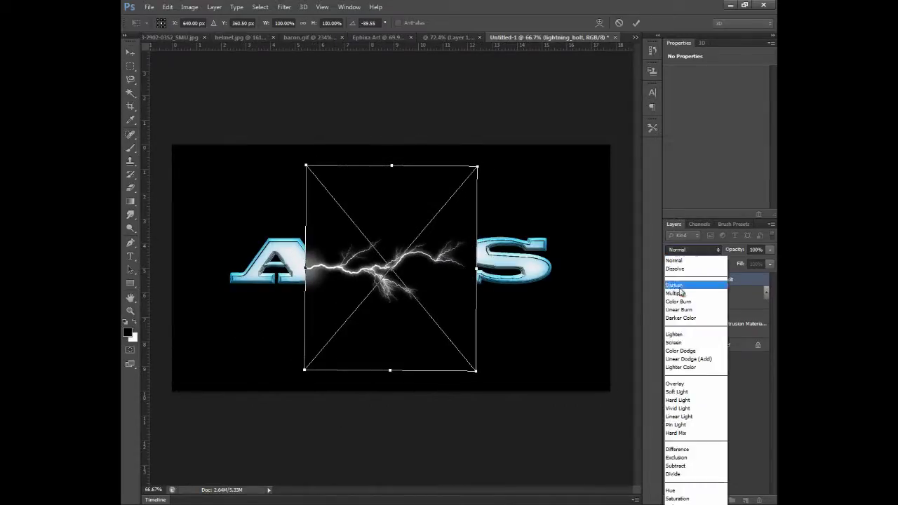
left_click(684, 382)
left_click_drag(304, 268, 173, 268)
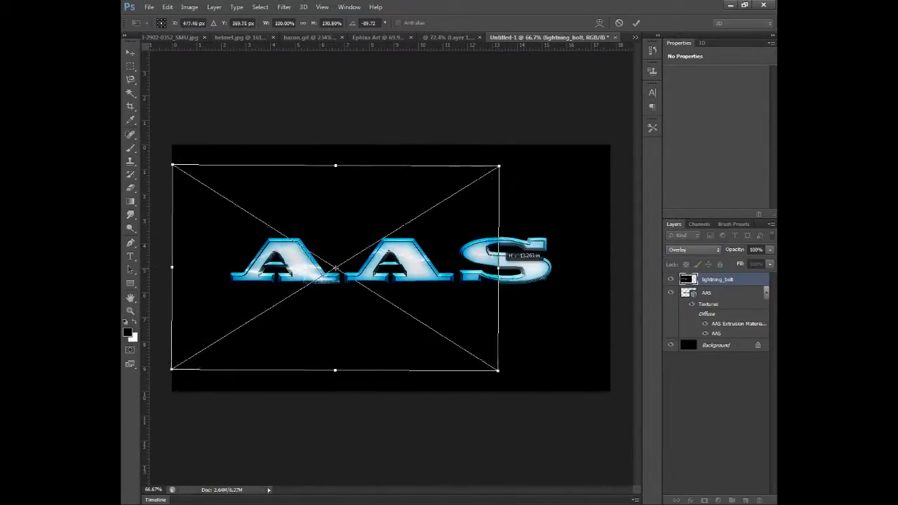
left_click_drag(476, 268, 610, 268)
key("Return")
Duplicate the horizontal lightning_bolt layer twice
right_click(712, 281)
left_click(600, 96)
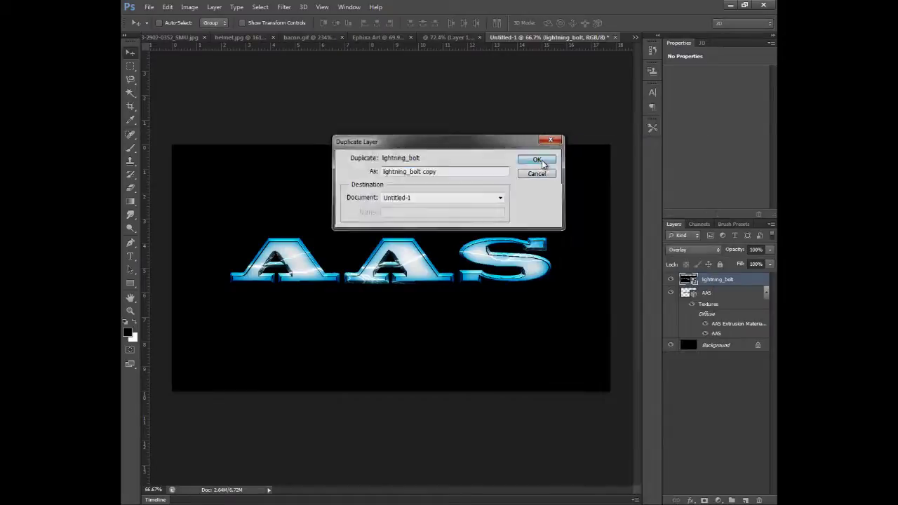
left_click(537, 159)
right_click(712, 281)
left_click(600, 96)
left_click(537, 160)
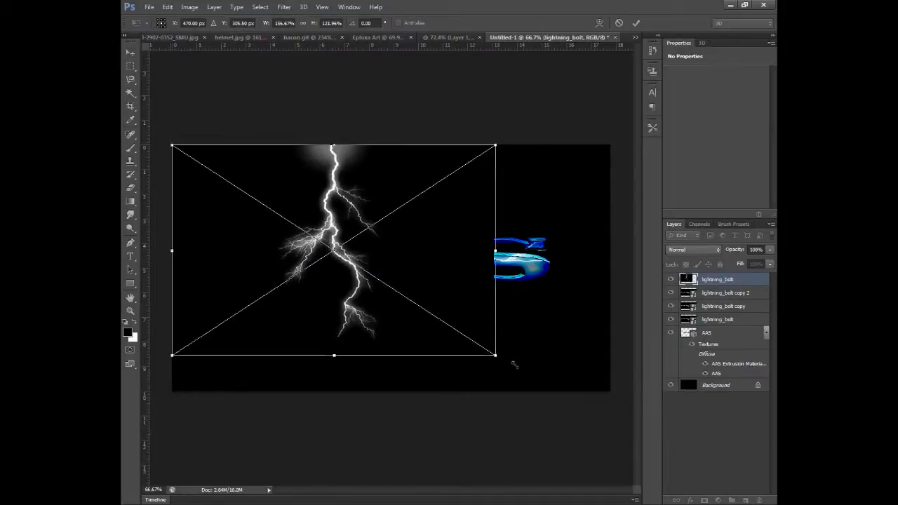
Scale the newly placed vertical lightning bolt to fill the canvas and set its blend mode to Screen
left_click_drag(495, 355, 609, 390)
left_click(693, 250)
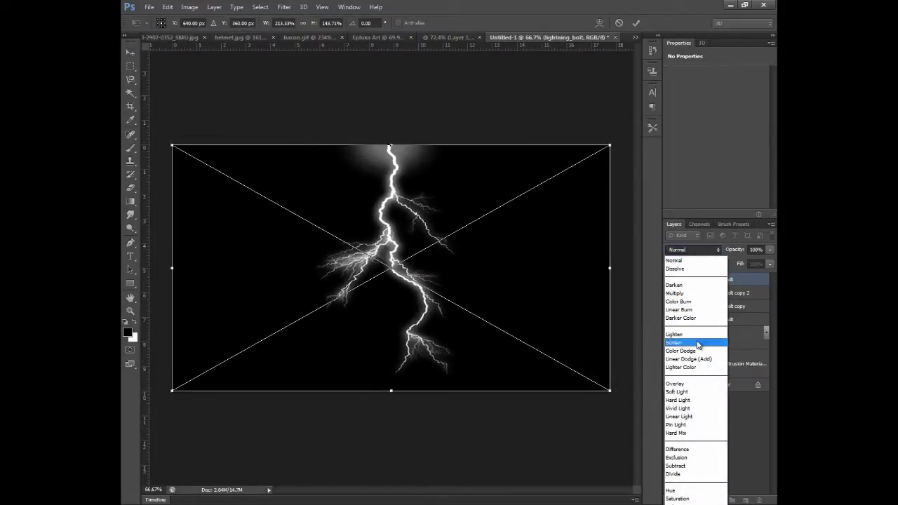
left_click(695, 343)
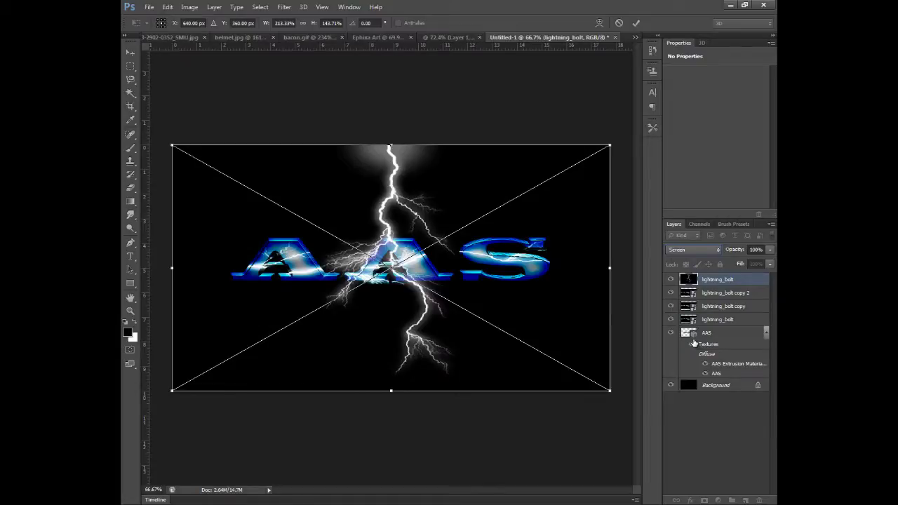
key("Return")
Rasterize the vertical lightning bolt layer and set the eraser to a hard round 79 px brush
left_click(130, 188)
left_click(337, 281)
key("Return")
left_click(172, 23)
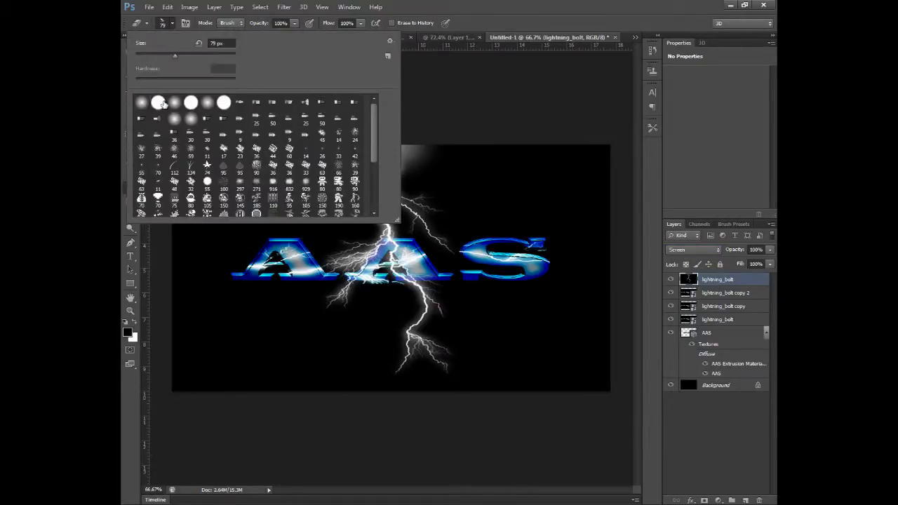
left_click(162, 101)
left_click_drag(338, 303, 302, 240)
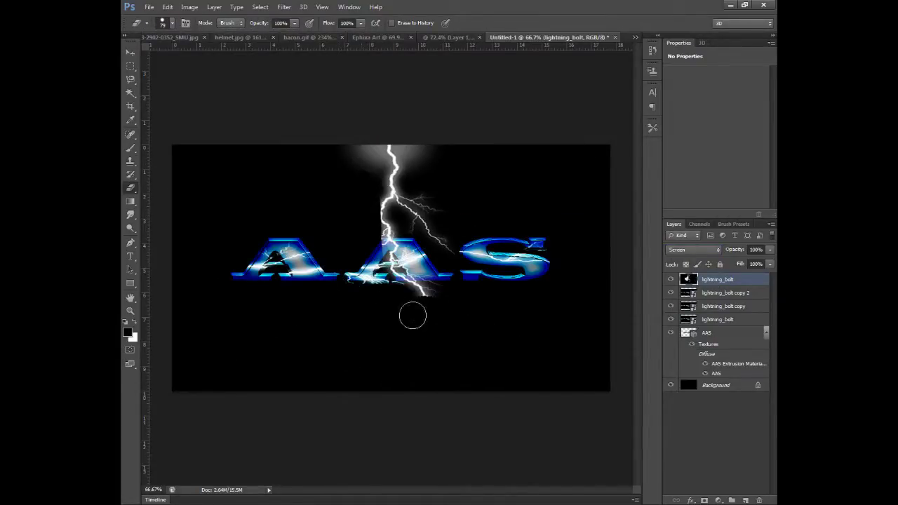
key("ctrl+z")
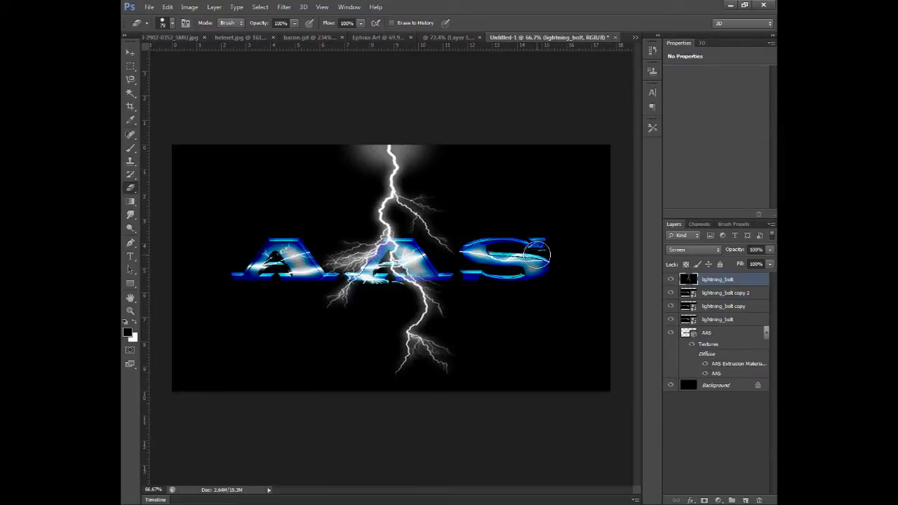
Duplicate the lightning_bolt copy 2 layer and place the duplicate beneath the AAS layer
right_click(727, 295)
left_click(662, 126)
key("Return")
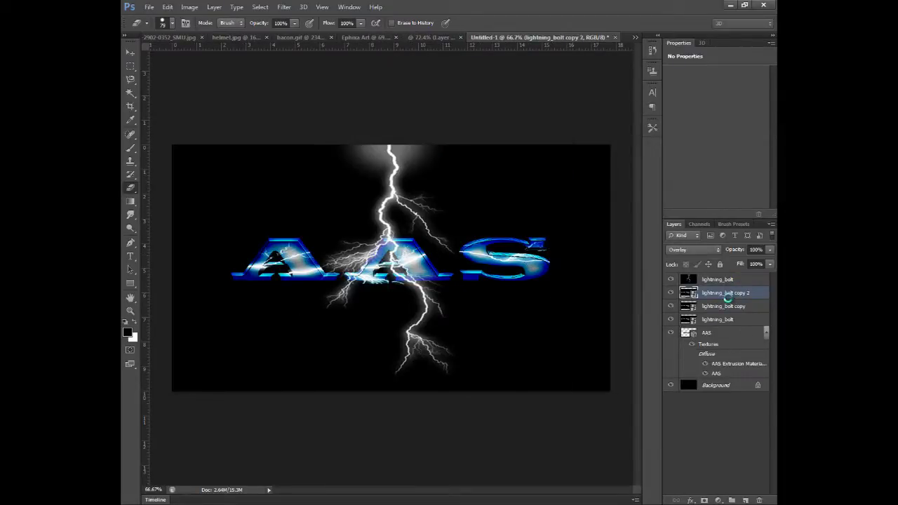
left_click_drag(727, 296, 734, 385)
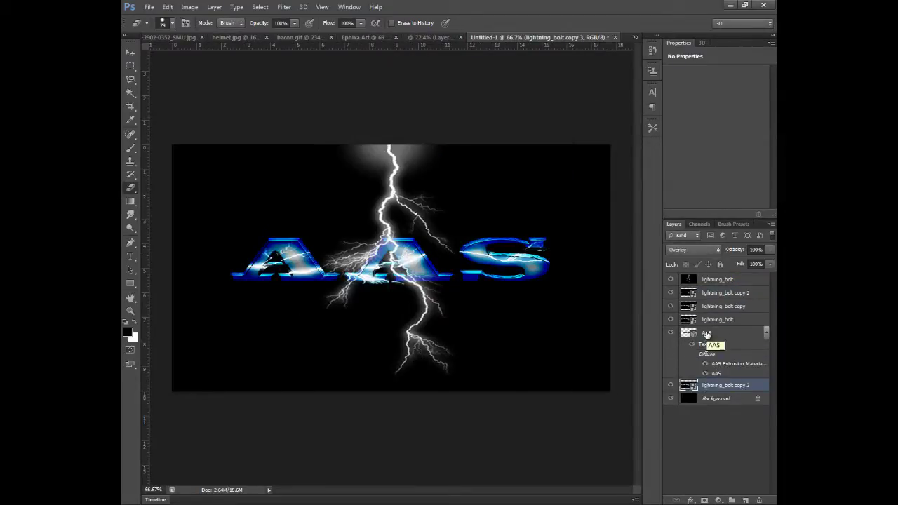
Try the Screen and Overlay blend modes on the lightning_bolt copy 3 layer
left_click(698, 252)
left_click(722, 337)
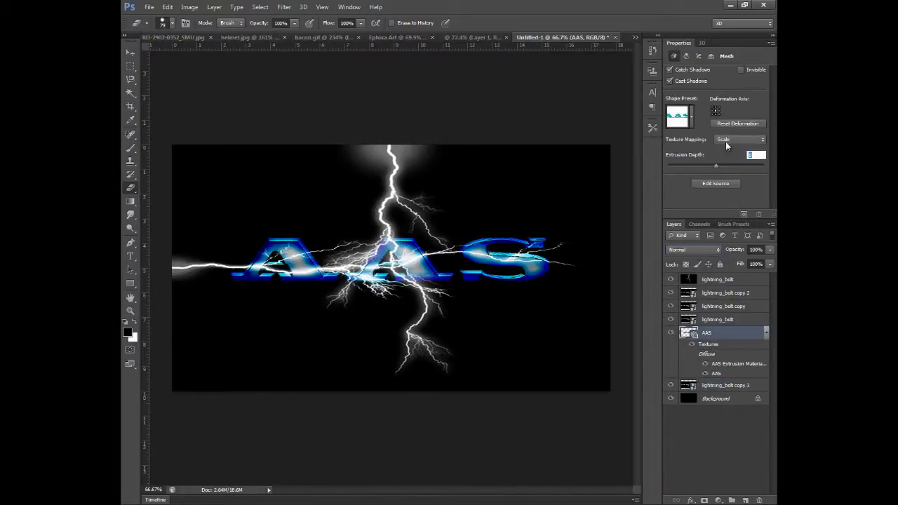
left_click(718, 386)
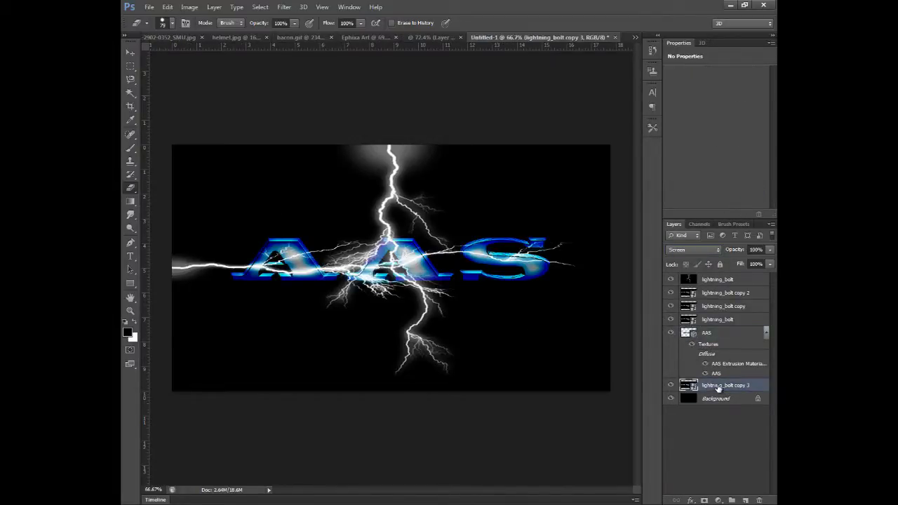
left_click(697, 249)
left_click(695, 282)
left_click(693, 250)
left_click(693, 385)
Add an empty layer directly above the Background layer
left_click(745, 500)
left_click_drag(712, 386, 716, 405)
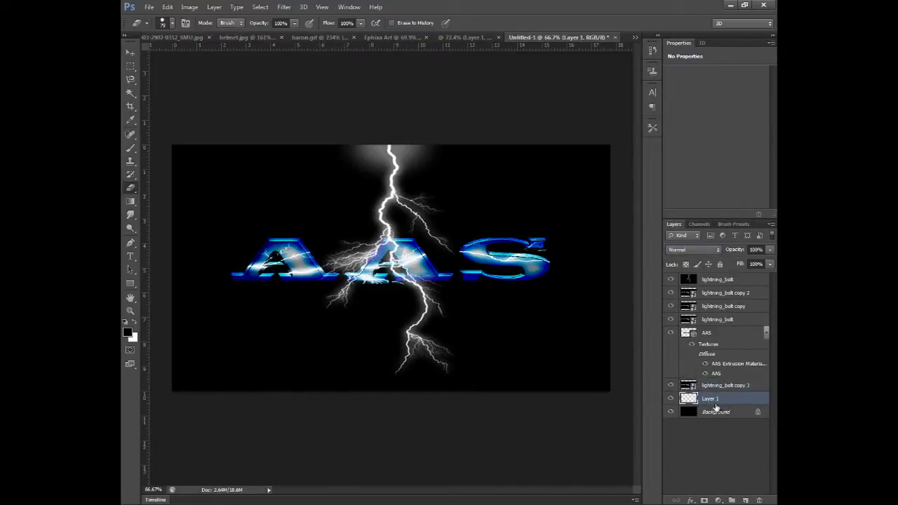
Move lightning_bolt copy 3 directly above the AAS layer and set its blend mode to Lighten
left_click(716, 386)
left_click(696, 250)
left_click(686, 262)
left_click(686, 247)
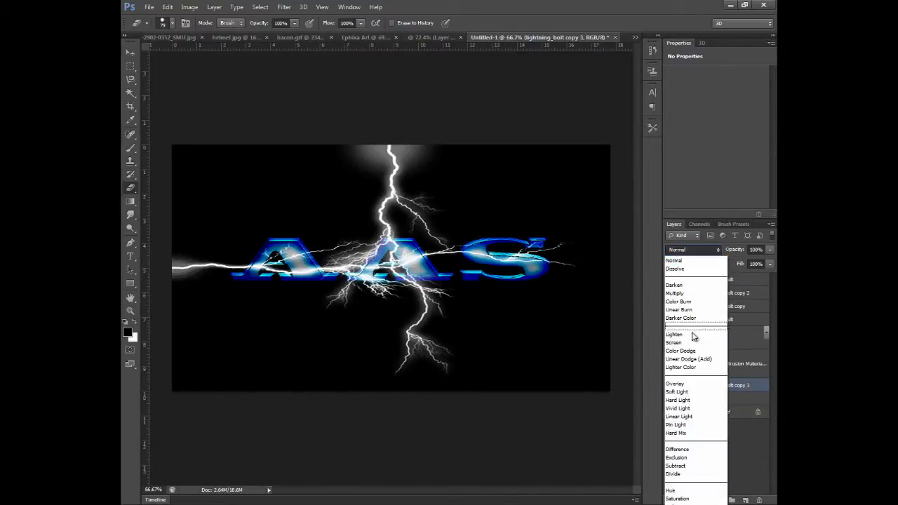
left_click(695, 284)
left_click_drag(722, 385, 713, 335)
left_click(693, 249)
left_click(692, 334)
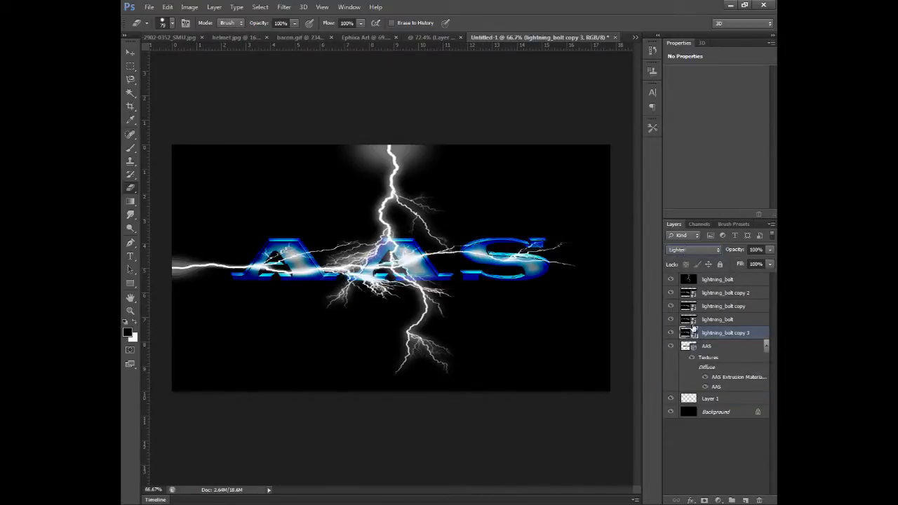
Rasterize lightning_bolt copy 3 and erase the part of the bolt extending left of the first A
left_click(214, 308)
left_click(459, 196)
left_click_drag(222, 260, 179, 268)
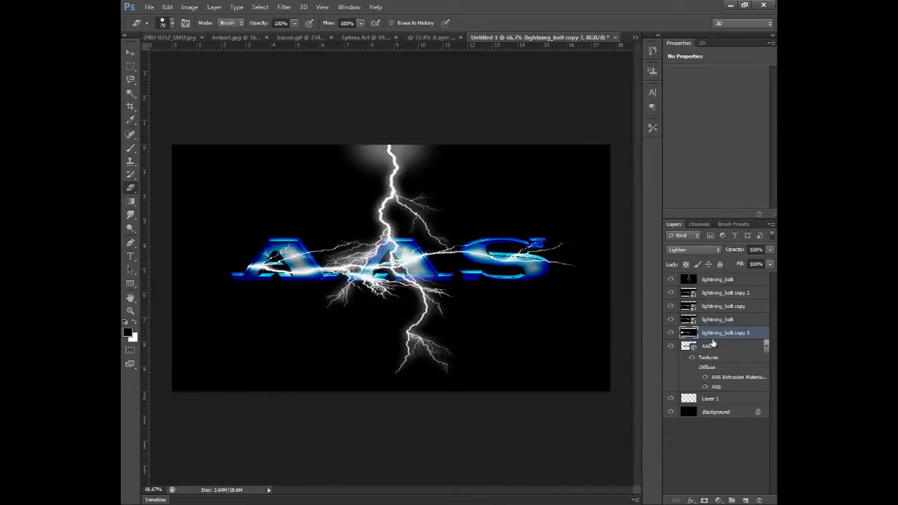
Place the lightning bolt image into the document again, enlarged to cover the canvas, in Screen blend mode
left_click(730, 5)
left_click_drag(446, 320, 393, 308)
left_click_drag(264, 227, 481, 334)
left_click_drag(553, 356, 554, 351)
left_click_drag(303, 223, 171, 143)
left_click(693, 250)
left_click(687, 345)
left_click_drag(507, 145, 610, 145)
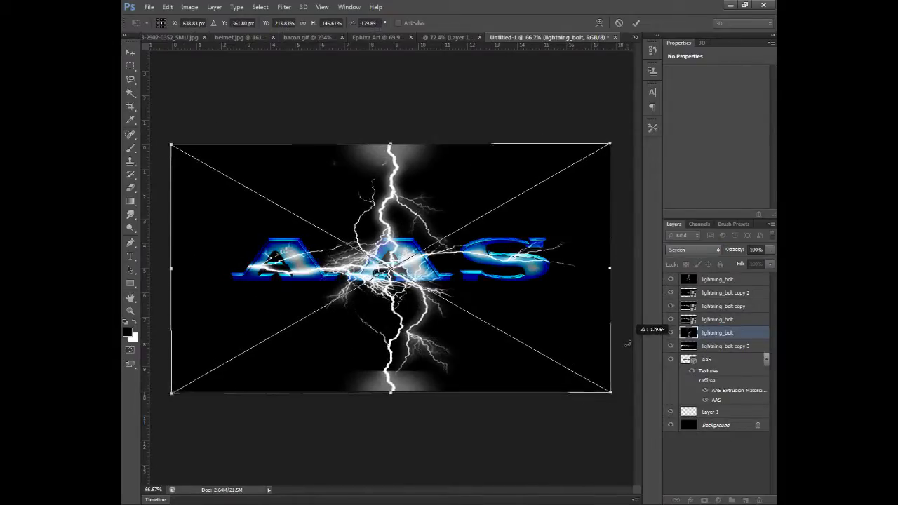
Rotate and position the new bolt so it enters horizontally from the canvas's right edge
left_click_drag(472, 366, 387, 362)
left_click_drag(546, 320, 347, 87)
mouse_move(398, 309)
left_mouse_down()
mouse_move(584, 296)
mouse_move(276, 327)
mouse_move(519, 321)
left_mouse_up()
key("Return")
key("e")
Make another duplicate of the lightning_bolt copy 2 layer
right_click(722, 293)
left_click(611, 126)
left_click(542, 157)
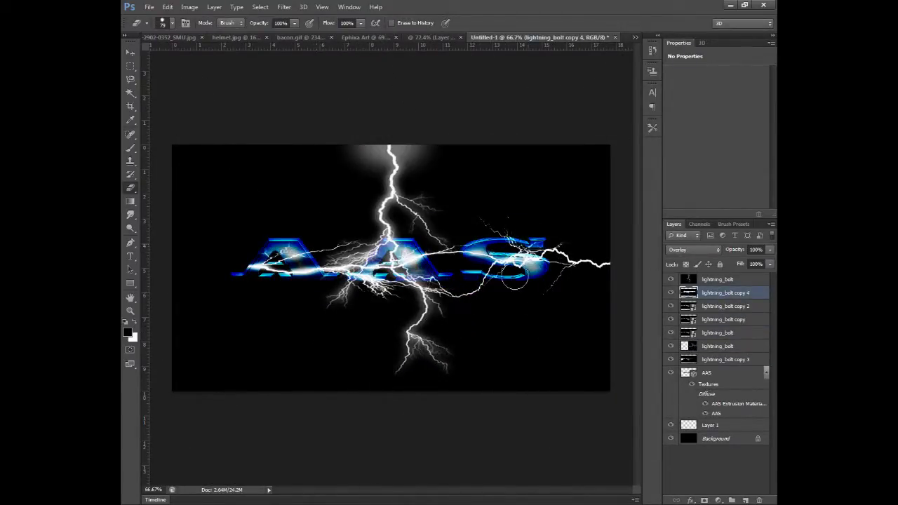
Try to merge the horizontal lightning bolt layers into one layer with Overlay blending
left_click(722, 331)
left_click(735, 293, "shift")
right_click(736, 293)
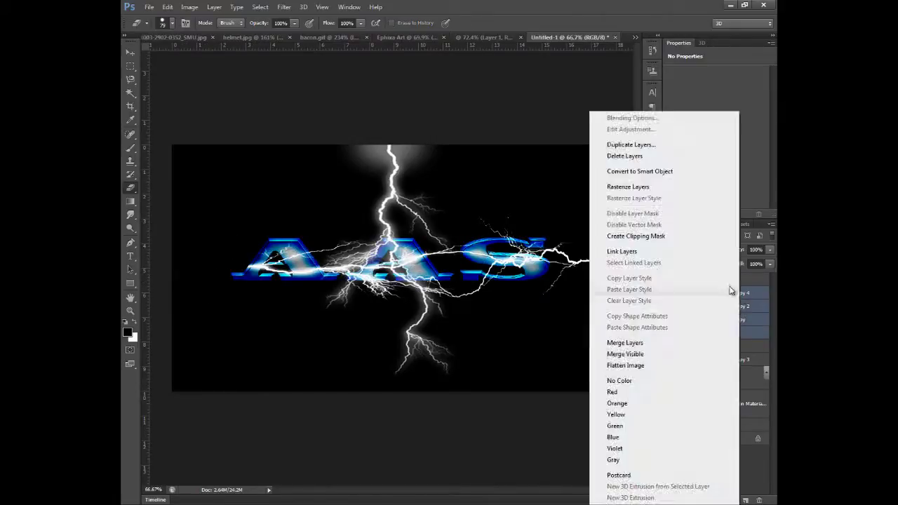
left_click(682, 343)
key("ctrl+z")
right_click(729, 333)
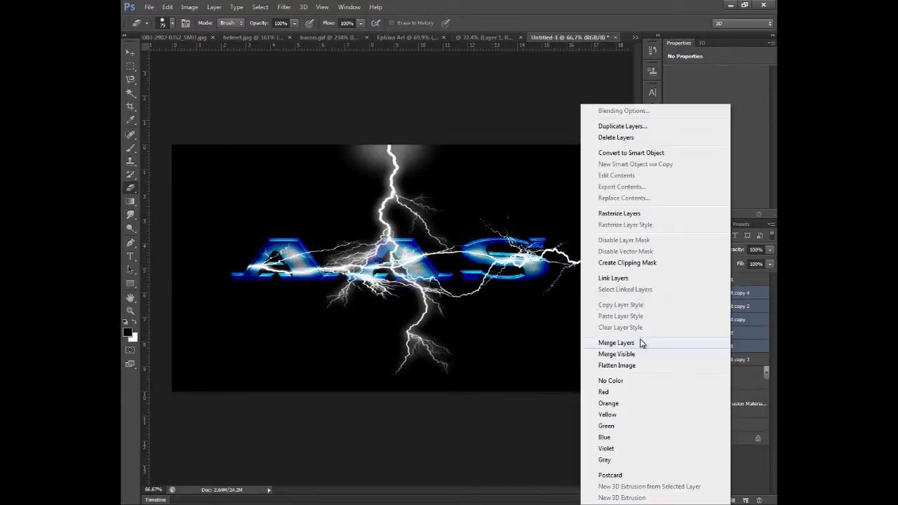
left_click(642, 343)
left_click(693, 249)
left_click(691, 383)
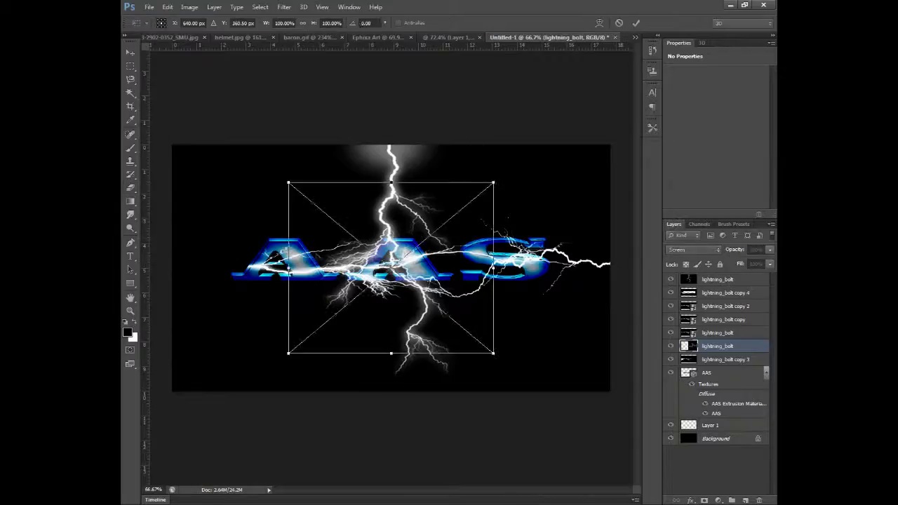
Rotate the newly placed bolt about 90° counterclockwise and stretch it across the canvas width in Overlay blend mode
left_click_drag(554, 365, 452, 127)
left_click_drag(457, 304, 323, 314)
left_click(693, 249)
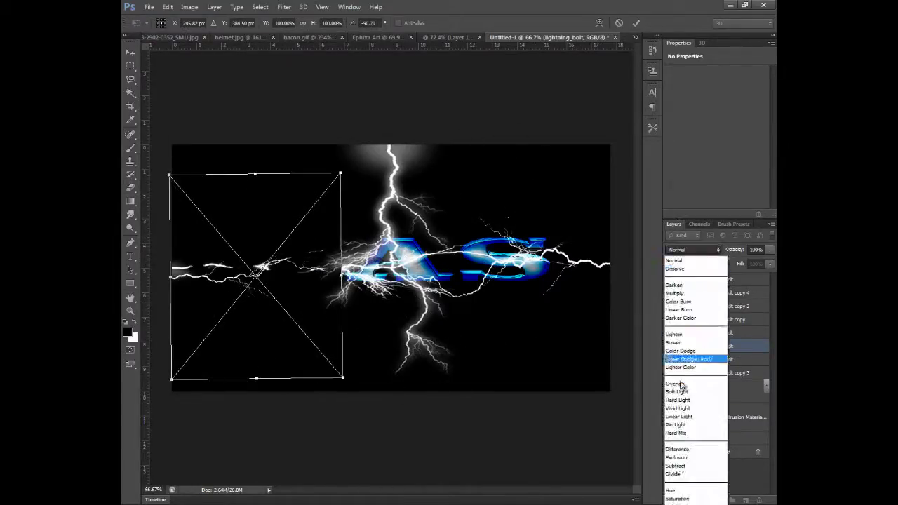
left_click(680, 383)
left_click_drag(343, 277, 618, 273)
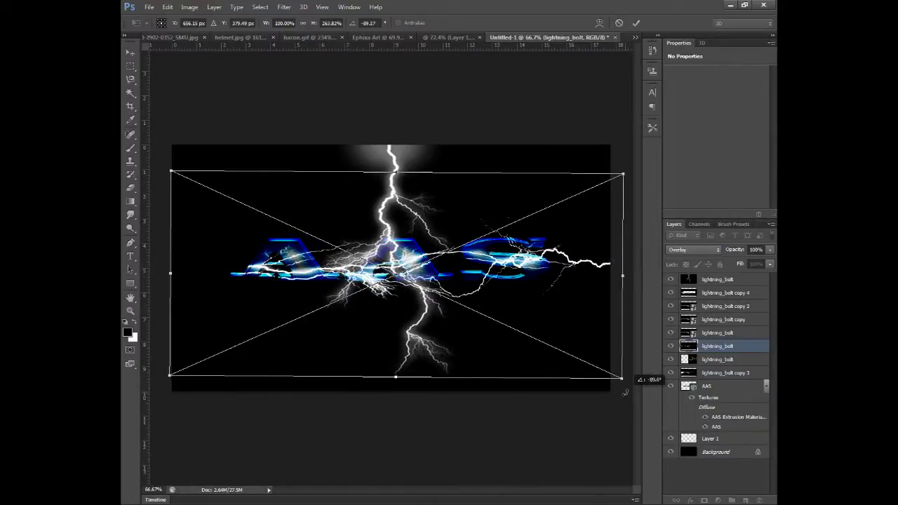
key("Return")
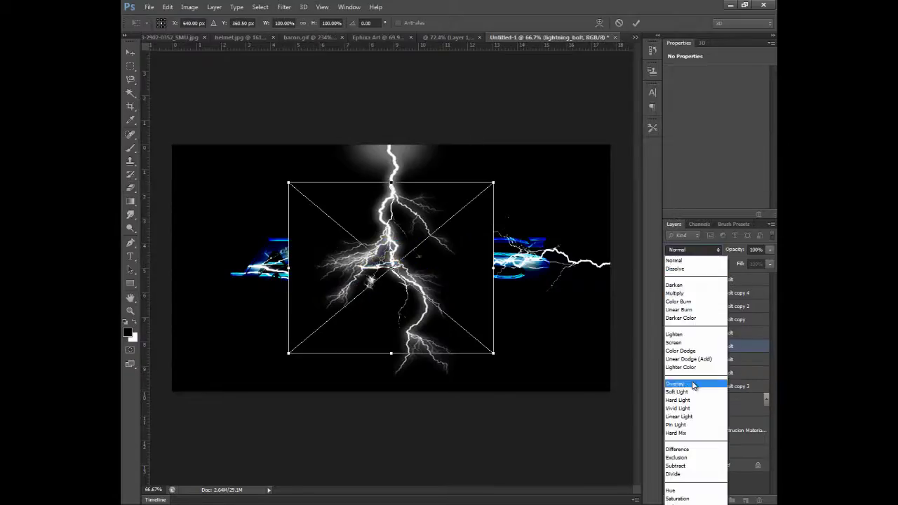
Rotate another placed bolt to horizontal and stretch it across the canvas, slightly tilted, in Screen blend mode
left_click(691, 383)
left_click_drag(533, 231, 511, 377)
left_click_drag(406, 326, 275, 326)
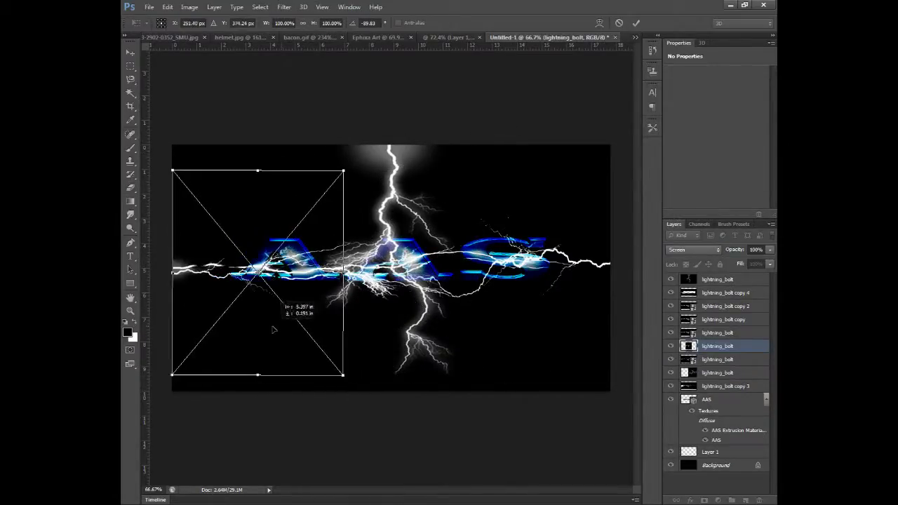
left_click_drag(345, 272, 623, 283)
left_click_drag(633, 319, 593, 295)
key("Return")
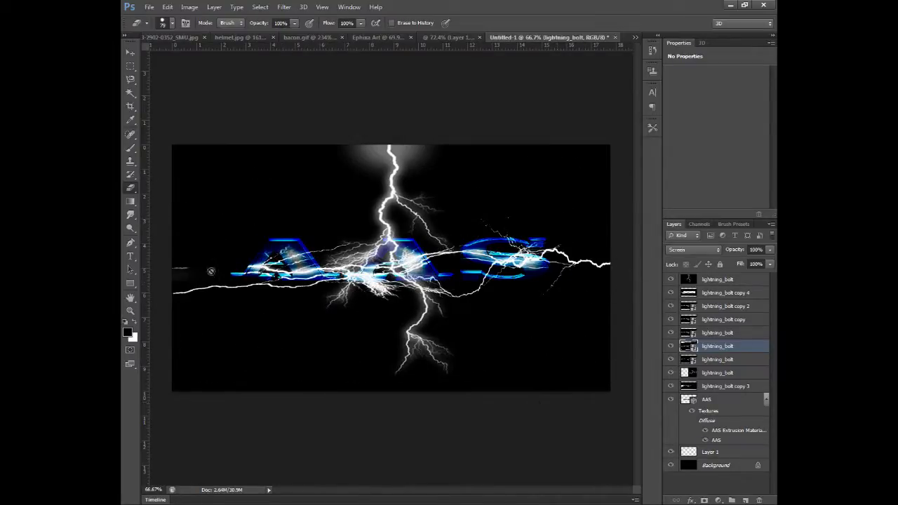
Rasterize the tilted Screen-mode bolt and rotate it clockwise so its left end sits higher
left_click(211, 270)
key("Return")
key("ctrl+t")
left_click_drag(163, 309, 161, 238)
key("Escape")
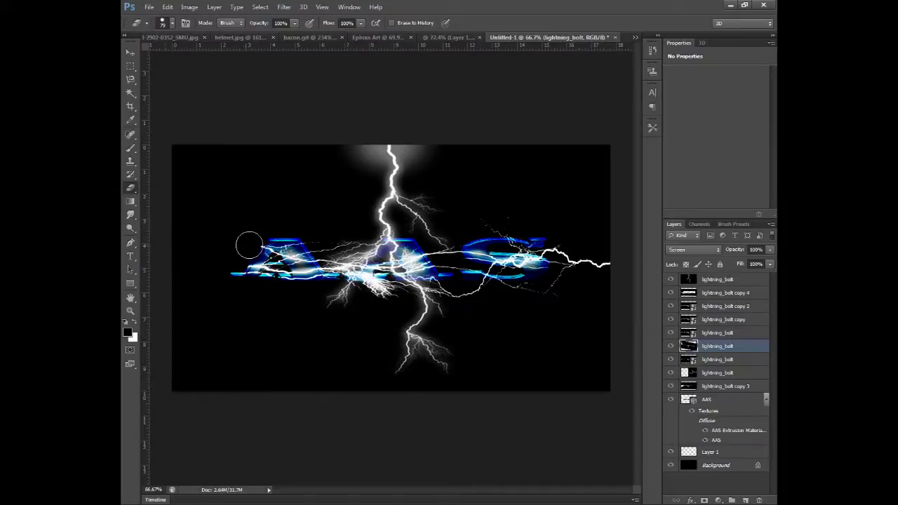
Select Layer 1 and try the 2120 px textured tip for the Eraser at a reduced size
left_click(710, 452)
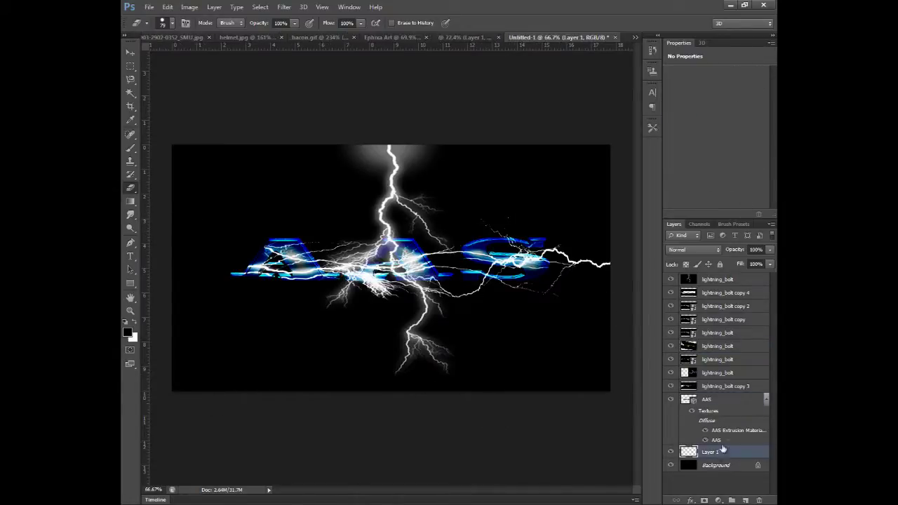
right_click(359, 221)
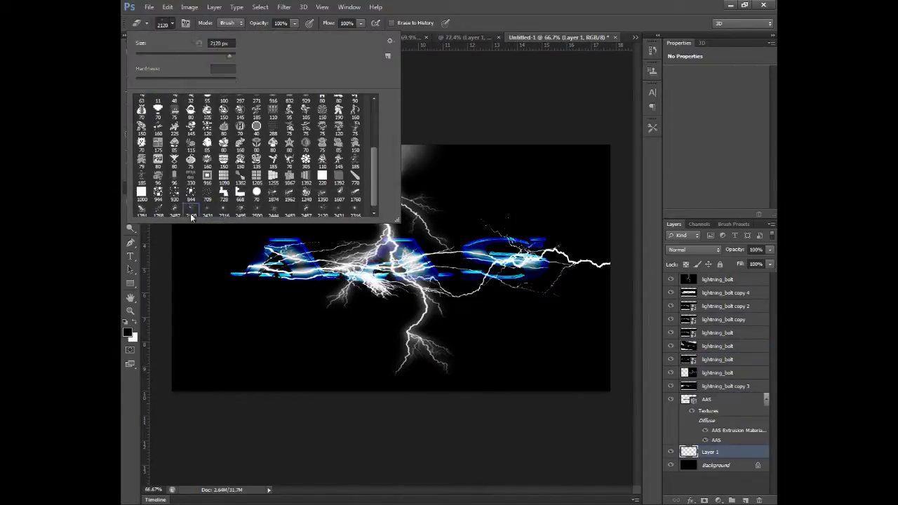
left_click(488, 87)
left_click(172, 25)
left_click_drag(229, 56, 192, 58)
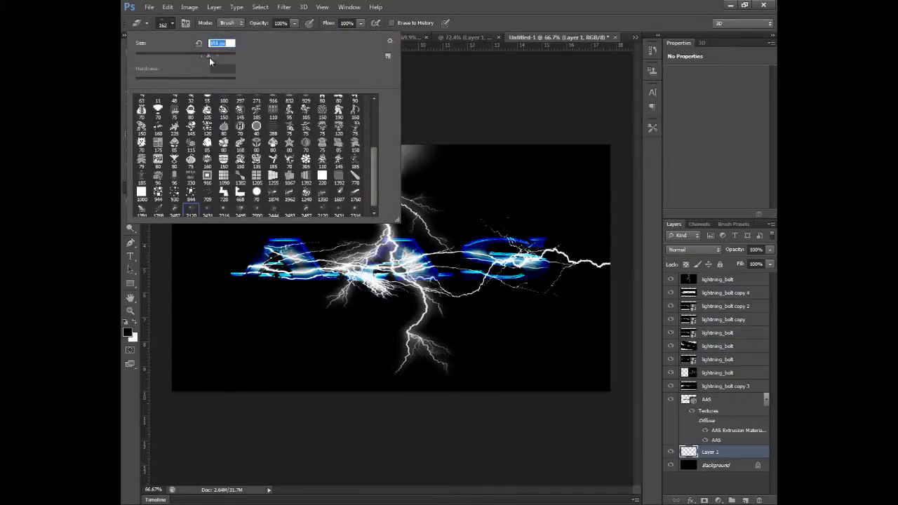
left_click(577, 268)
Try painting a smoky texture across Layer 1 using the Brush tool with the 2495 px textured tip
left_click(130, 148)
left_click(515, 364)
left_click(171, 23)
left_click_drag(373, 171, 374, 184)
left_click(246, 209)
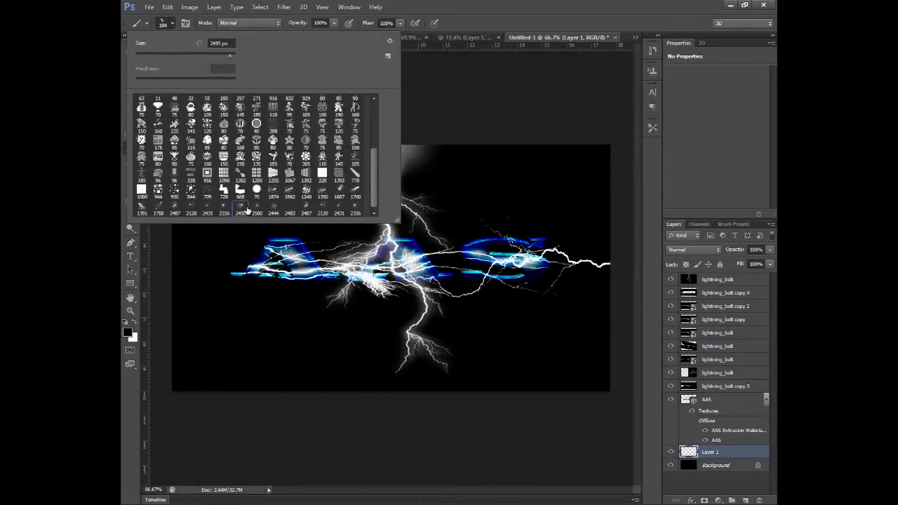
left_click(247, 210)
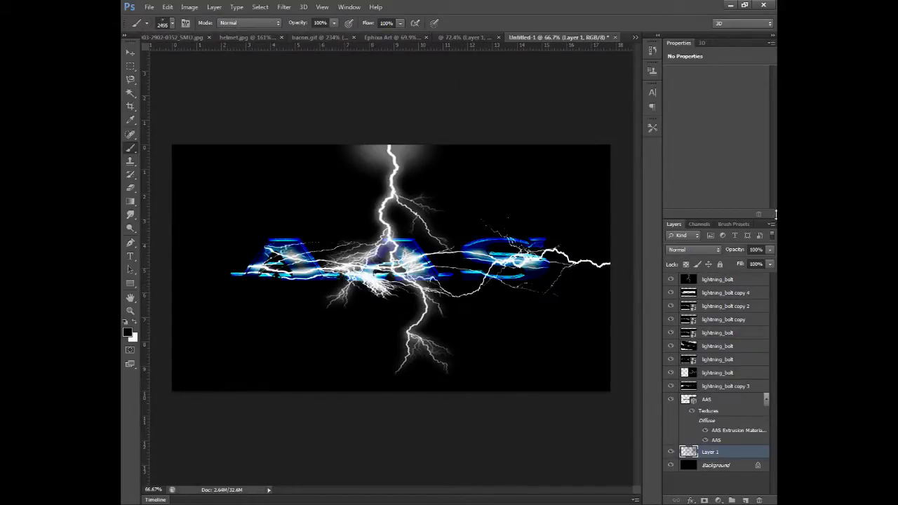
left_click(381, 268)
Activate the lightning_bolt copy 3 layer and set the Eraser to a soft round 291 px tip
left_click(716, 390)
left_click(131, 188)
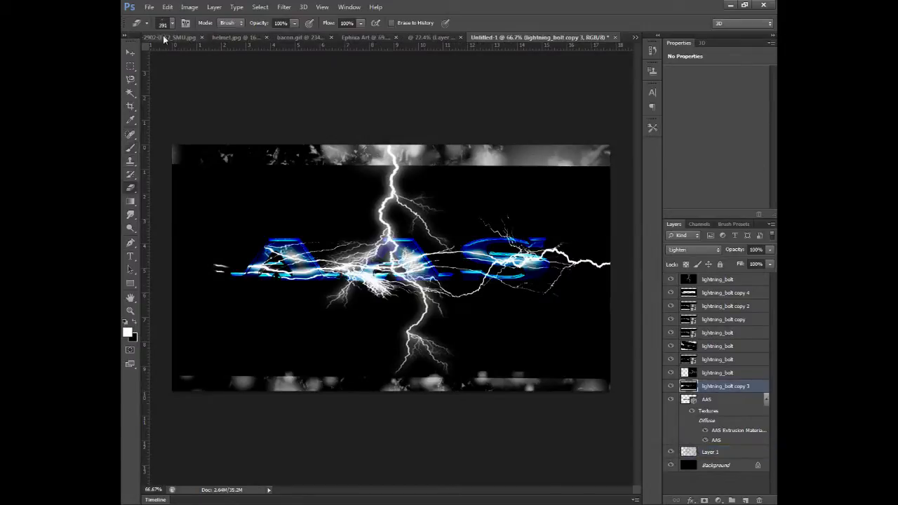
left_click(172, 24)
left_click_drag(373, 184, 373, 169)
left_click(567, 176)
Rasterize the Overlay-mode lightning_bolt layer beneath the tilted bolt and try erasing along its lower edge
left_click(719, 279)
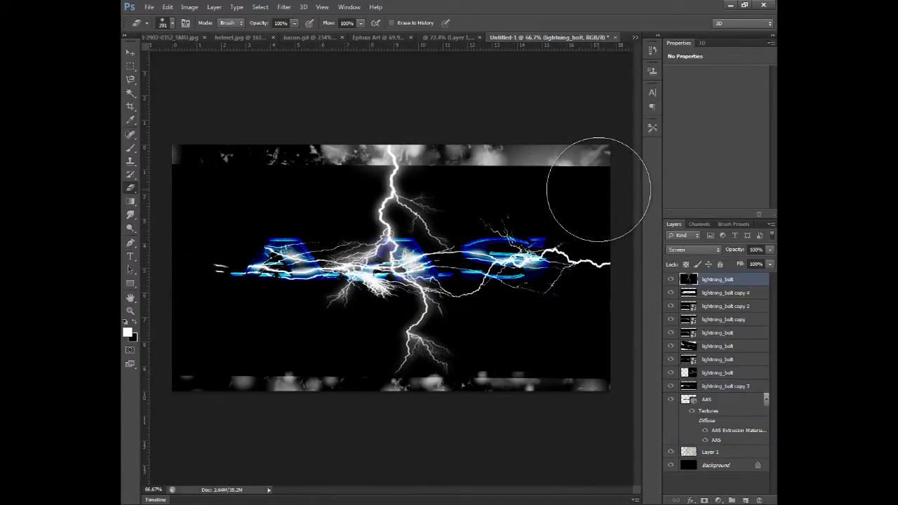
left_click(714, 374)
left_click(715, 359)
left_click(616, 211)
key("Return")
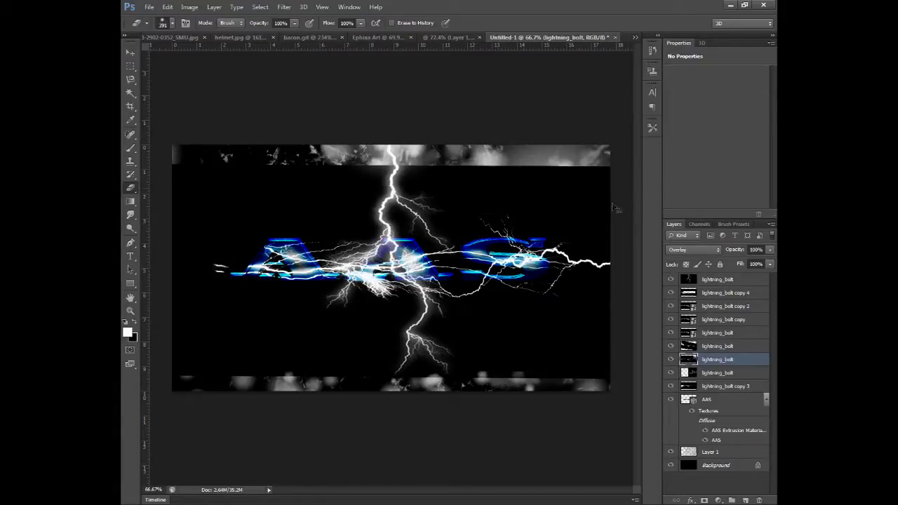
left_click(672, 332)
left_click(672, 294)
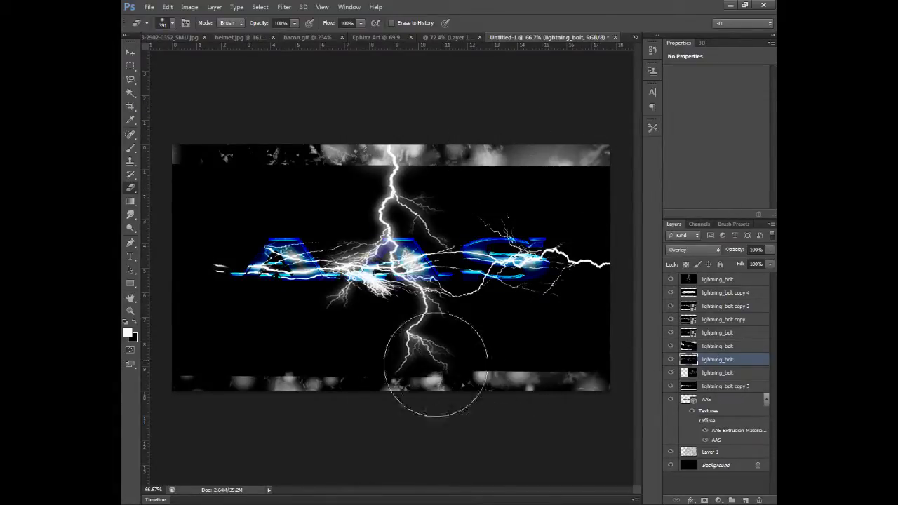
Move Layer 1 above the AAS text layer and delete the Overlay-mode lightning_bolt layer beneath the tilted bolt
left_click(709, 452)
mouse_move(710, 451)
left_mouse_down()
mouse_move(721, 405)
mouse_move(714, 439)
left_mouse_up()
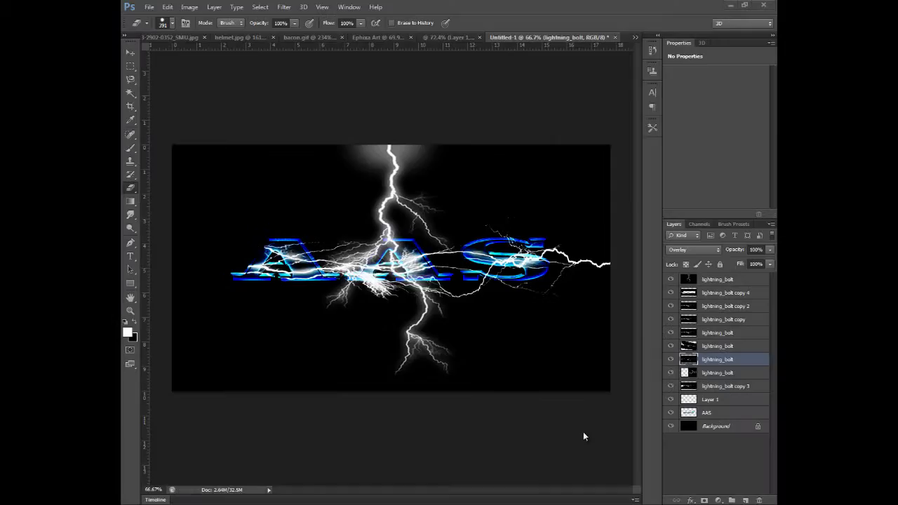
right_click(730, 359)
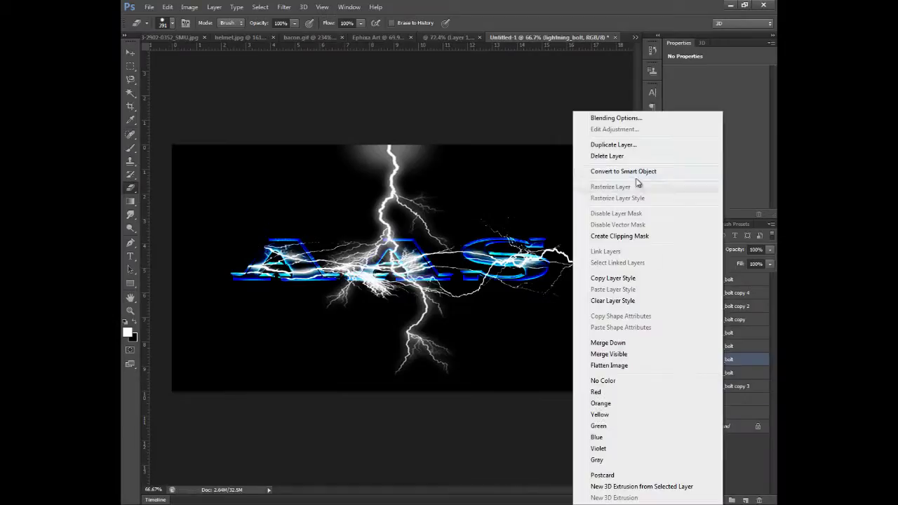
left_click(636, 175)
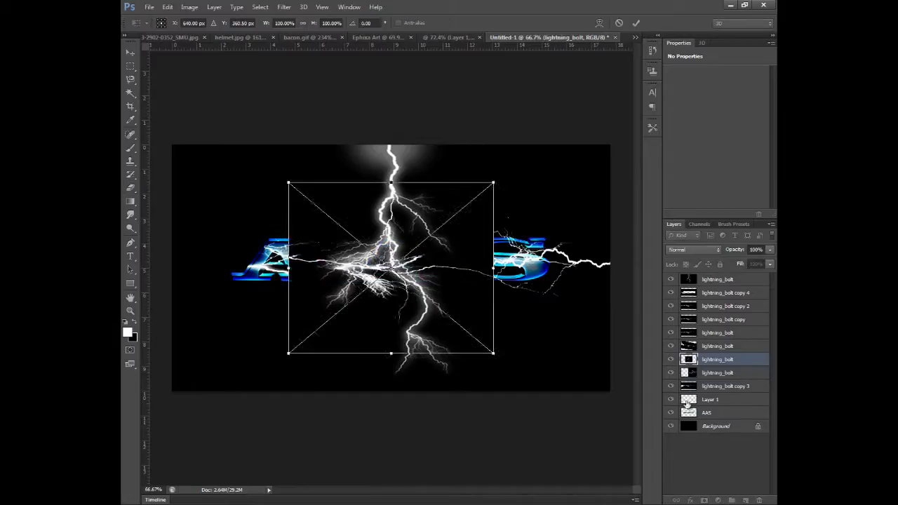
Rotate the newly placed bolt about 90° counterclockwise and stretch it across the full canvas width in Screen blend mode
left_click_drag(561, 94, 121, 258)
left_click_drag(476, 269, 693, 257)
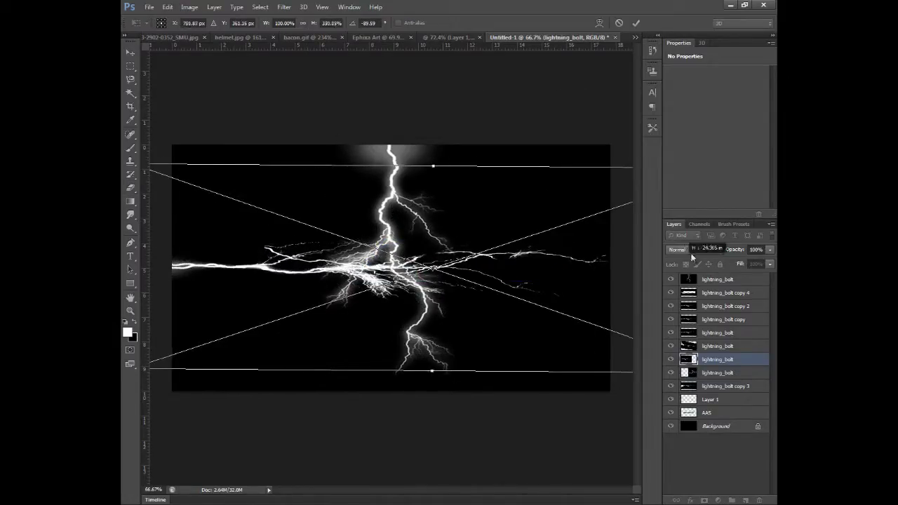
left_click(693, 250)
left_click(702, 322)
key("Return")
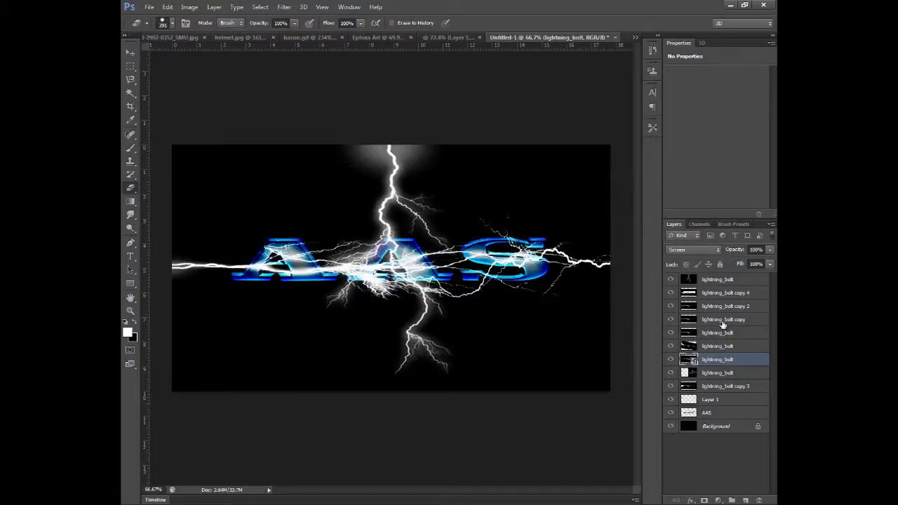
Rasterize the horizontal Screen-mode bolt and move its layer directly below the AAS text layer
right_click(728, 361)
left_click(619, 213)
left_click_drag(723, 360, 734, 420)
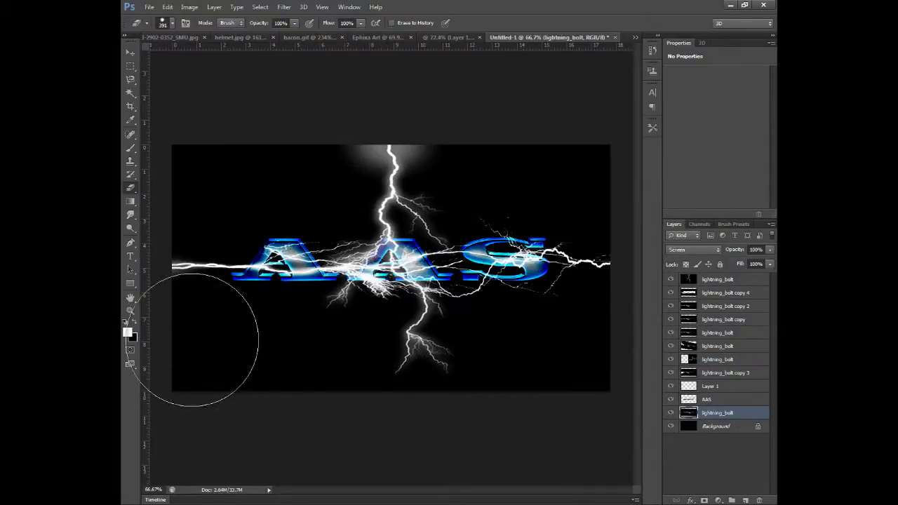
Erase the area beneath the left end of the bolt behind the text and switch the Eraser to a 54 px soft round tip
left_click(192, 340)
left_click(172, 23)
double_click(144, 103)
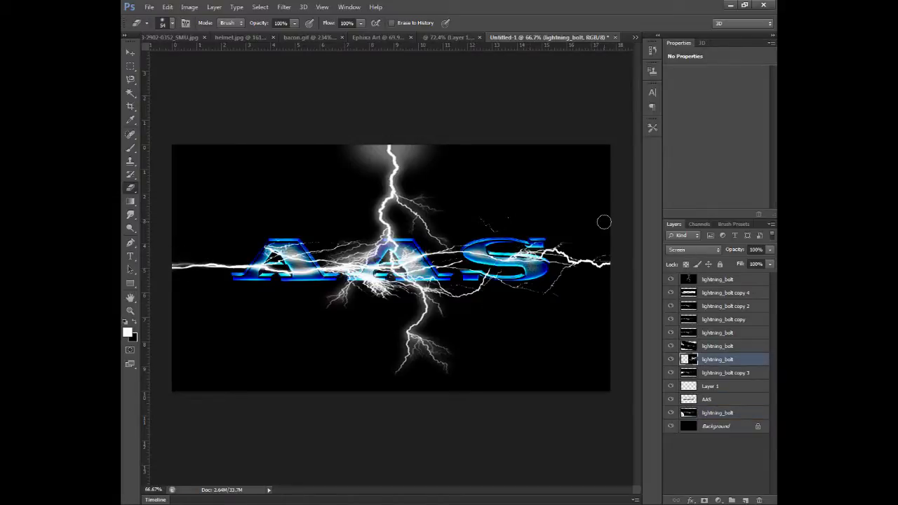
Stretch the vertical lightning bolt slightly further down the canvas with Free Transform
left_click(168, 7)
left_click(215, 197)
mouse_move(383, 389)
left_mouse_down()
mouse_move(381, 475)
mouse_move(376, 404)
left_mouse_up()
key("Return")
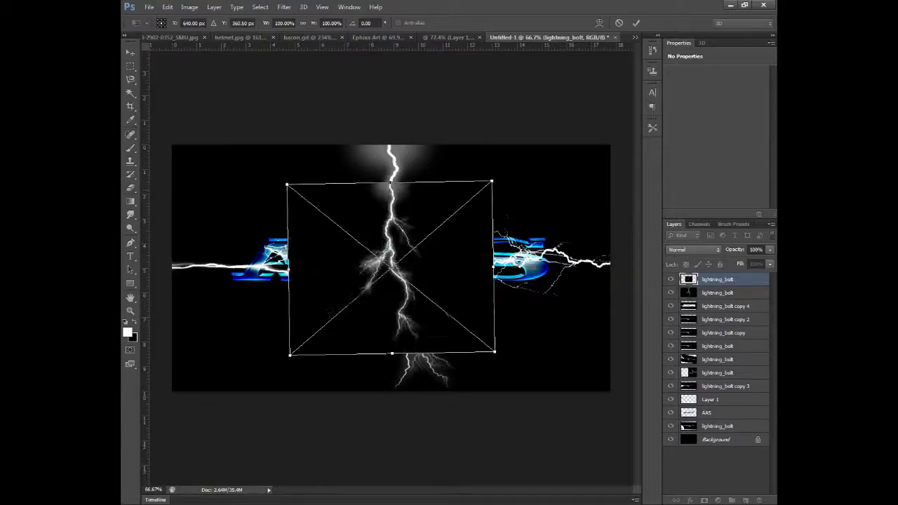
Try stretching a newly placed Screen-mode bolt diagonally from the canvas's bottom-left corner up across the letters, rotated about -128°
left_click(692, 250)
left_click(687, 343)
left_click_drag(404, 356, 243, 436)
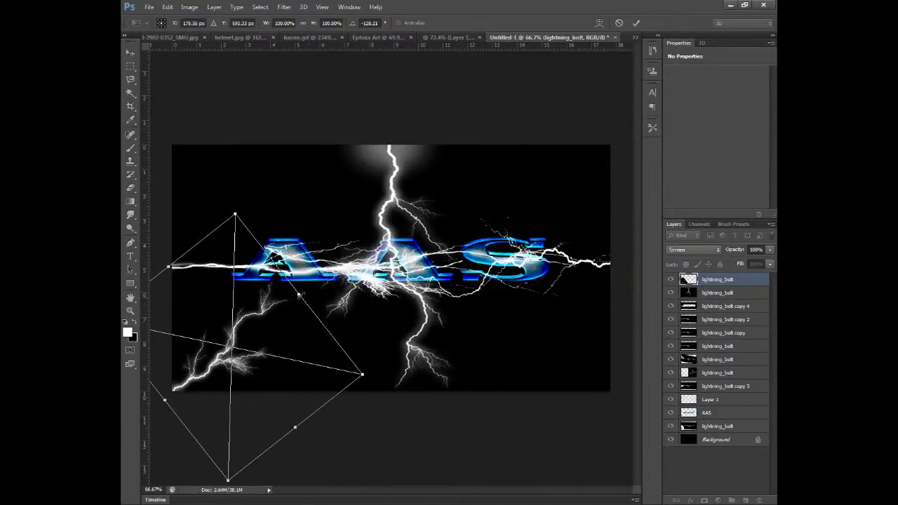
left_click_drag(301, 295, 575, 89)
left_click_drag(445, 325, 430, 318)
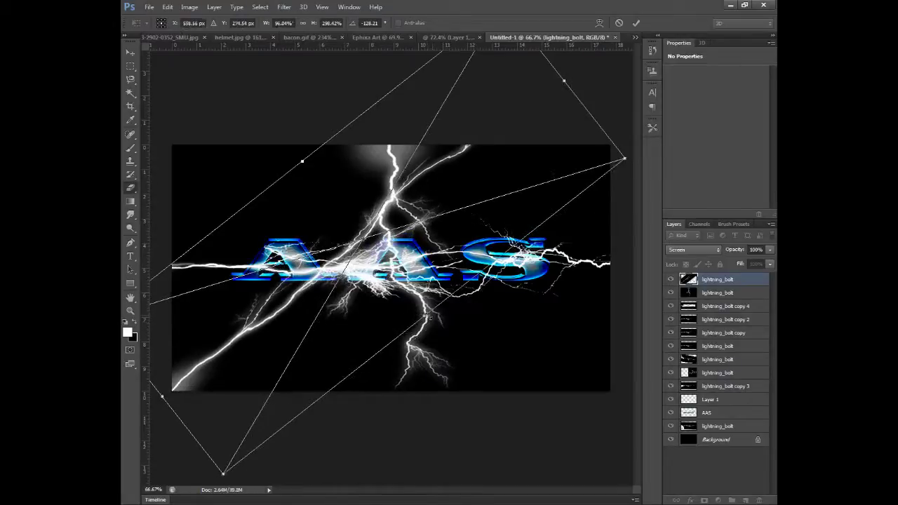
key("Return")
key("Delete")
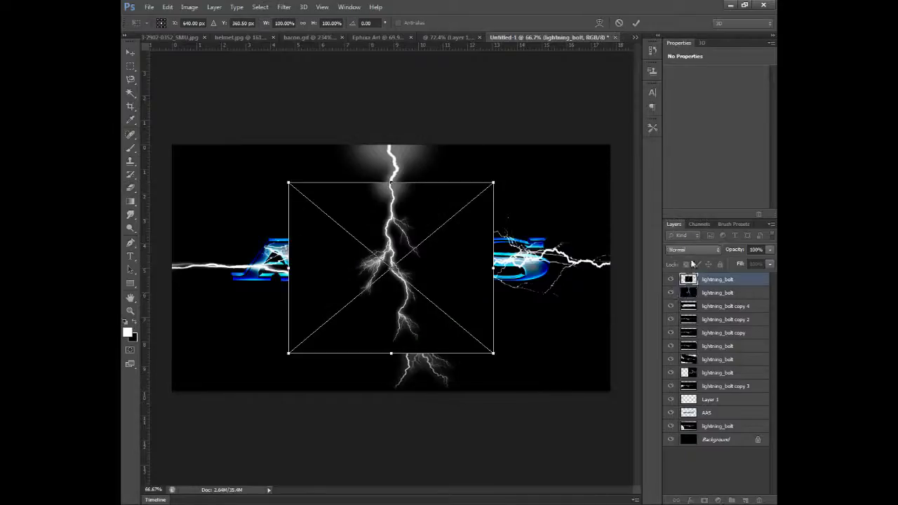
Rotate another placed bolt about 36° in Screen mode and stretch it from the canvas's top-right corner down to the bottom edge
left_click_drag(495, 361, 588, 154)
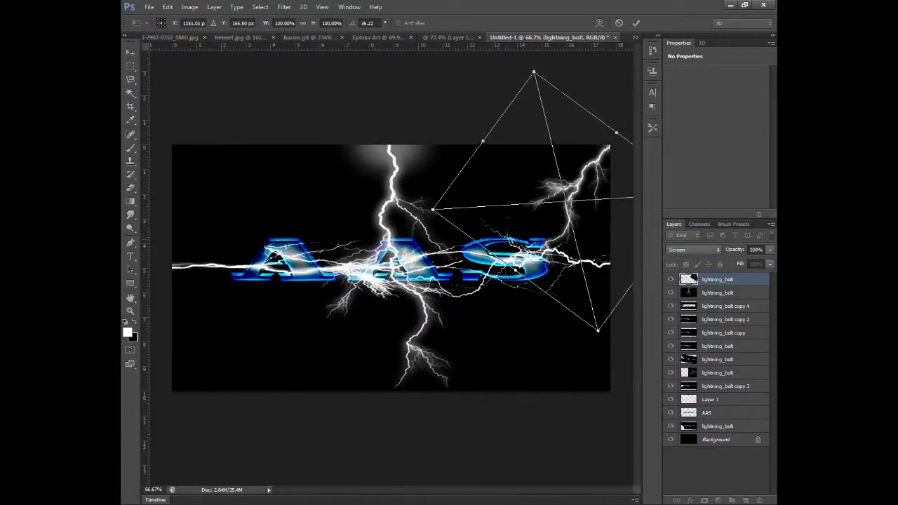
left_click_drag(593, 331, 281, 427)
key("Return")
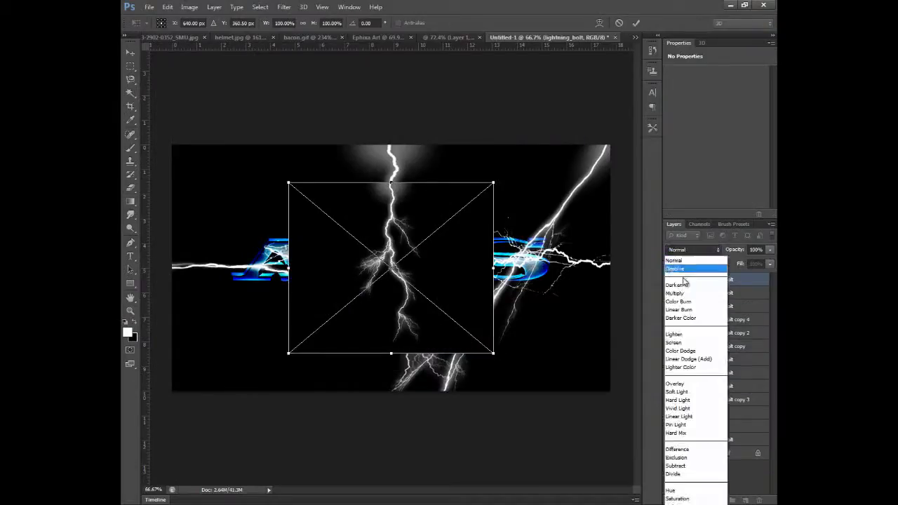
Set the next placed bolt to Screen, rotate it about -39.5° and stretch it from the canvas's top-left corner to the bottom edge
left_click(690, 344)
left_click_drag(391, 261, 241, 191)
left_click_drag(327, 190, 529, 434)
left_click_drag(375, 248, 398, 230)
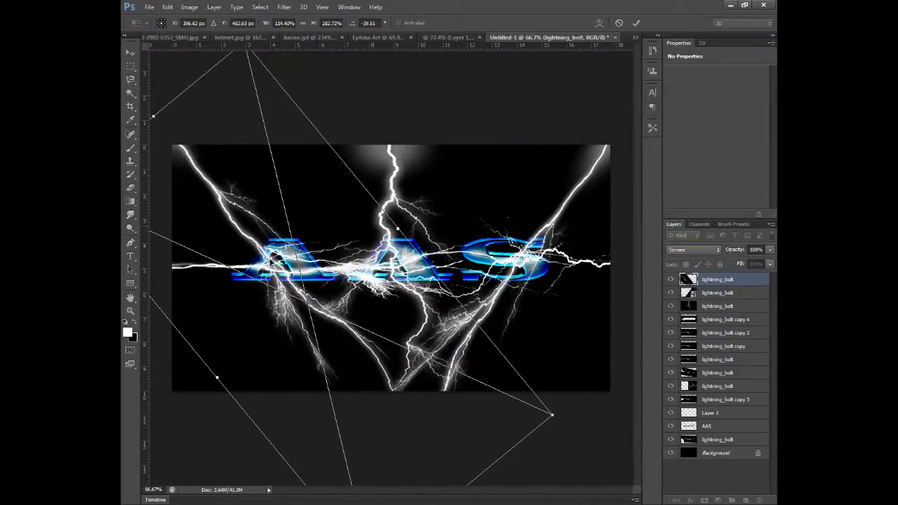
left_click_drag(289, 252, 272, 242)
key("Return")
Transform the right diagonal bolt to about 146% width and 347% height, rotated about 39° through the letter S
left_click(717, 294)
left_click(168, 7)
left_click(189, 198)
left_click_drag(625, 128, 637, 73)
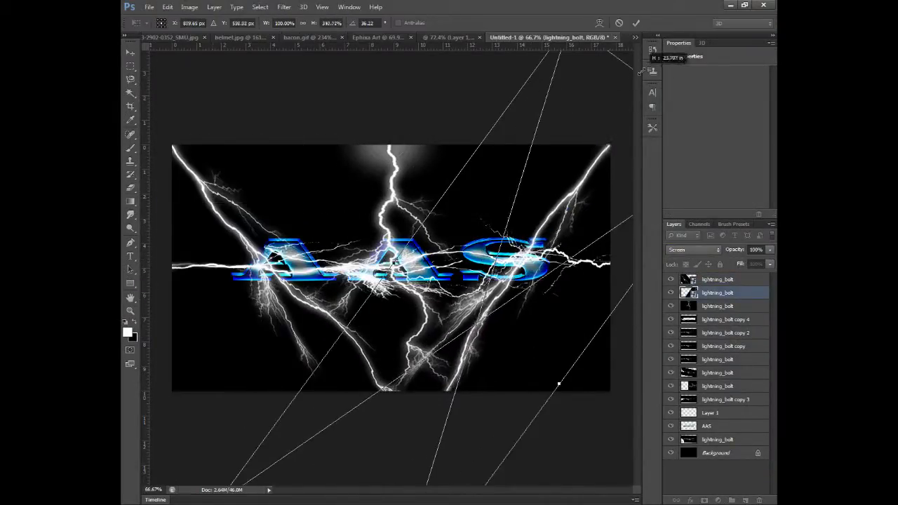
left_click_drag(401, 268, 318, 207)
left_click_drag(492, 331, 541, 351)
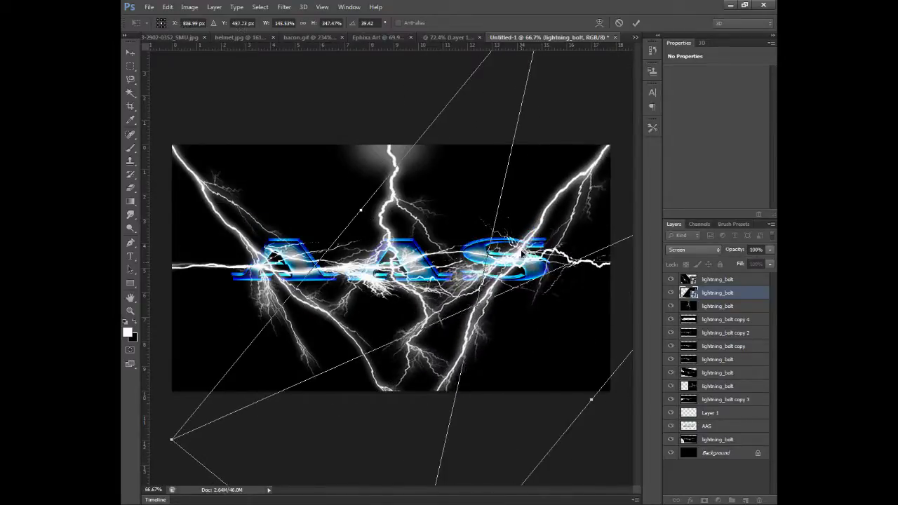
key("Return")
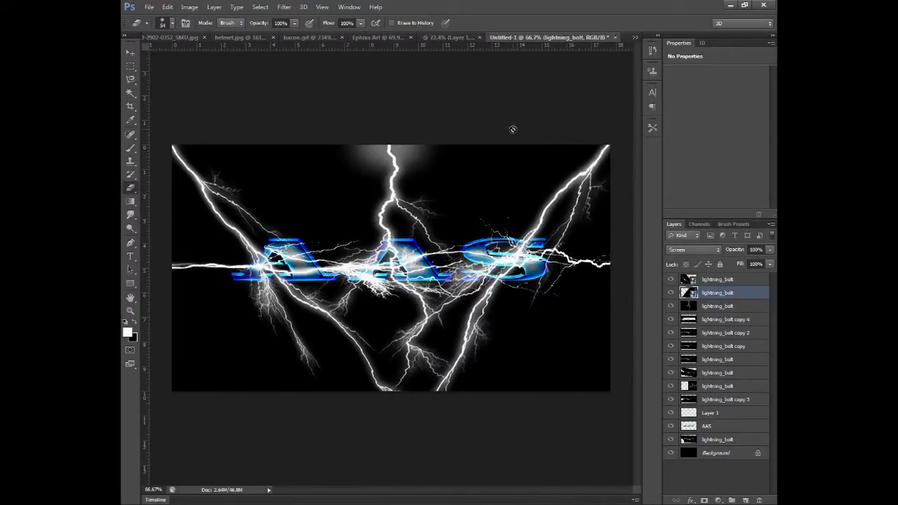
Step back and forth through the history to compare the image before and after the recent bolt transforms
key("ctrl+alt+z")
key("ctrl+alt+z")
key("ctrl+alt+z")
key("ctrl+alt+z")
key("ctrl+alt+z")
key("ctrl+alt+z")
key("ctrl+shift+z")
key("ctrl+shift+z")
key("ctrl+shift+z")
key("ctrl+shift+z")
key("ctrl+shift+z")
key("ctrl+shift+z")
key("ctrl+alt+z")
key("ctrl+alt+z")
key("ctrl+alt+z")
key("ctrl+alt+z")
key("ctrl+alt+z")
key("ctrl+alt+z")
key("ctrl+shift+z")
key("ctrl+shift+z")
key("ctrl+shift+z")
key("ctrl+shift+z")
key("ctrl+shift+z")
key("ctrl+shift+z")
Widen the left diagonal bolt to about 185%, reposition it over the first letter and set its blend mode to Overlay
left_click(168, 7)
left_click(189, 198)
left_click_drag(201, 367, 128, 484)
left_click_drag(319, 338, 367, 289)
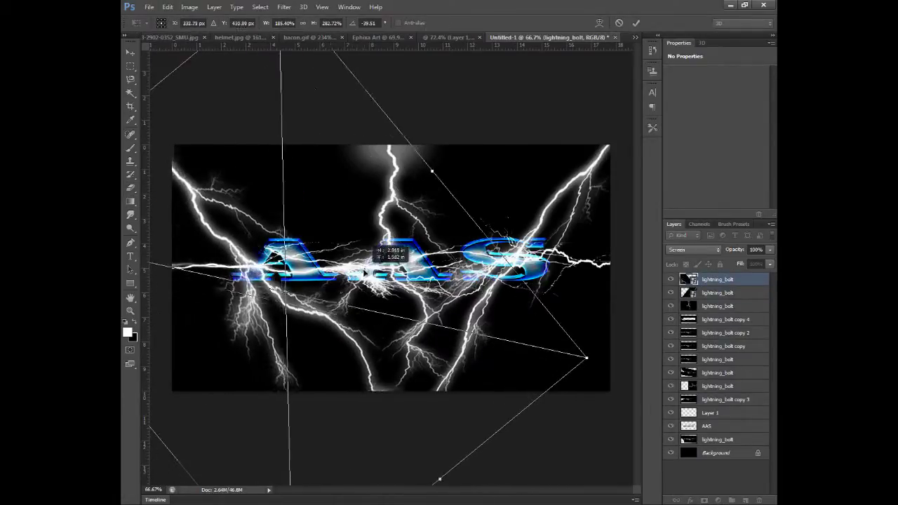
left_click(693, 250)
left_click(694, 383)
key("Return")
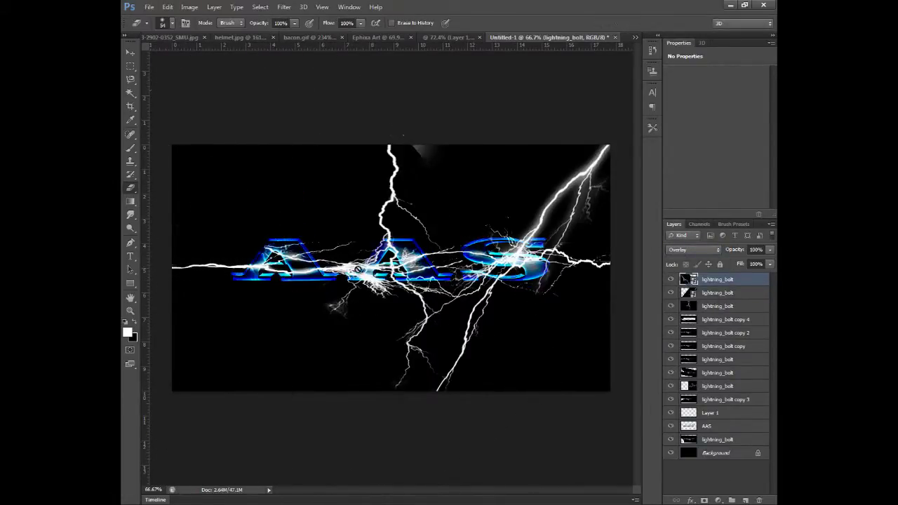
Rasterize the Overlay-mode left diagonal bolt and delete the lightning_bolt layer directly below lightning_bolt copy
left_click(359, 270)
key("Return")
scroll(324, 237, "up", 4)
left_click_drag(426, 490, 392, 491)
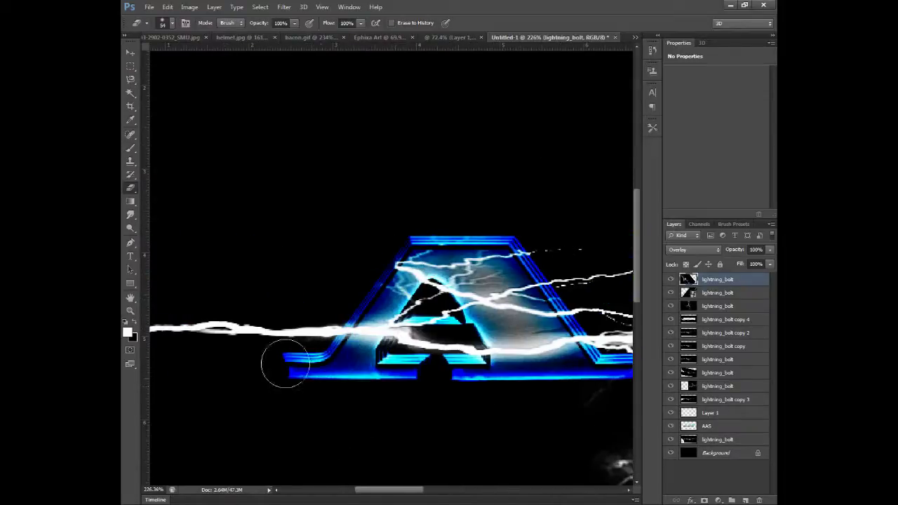
scroll(456, 461, "down", 3, "alt")
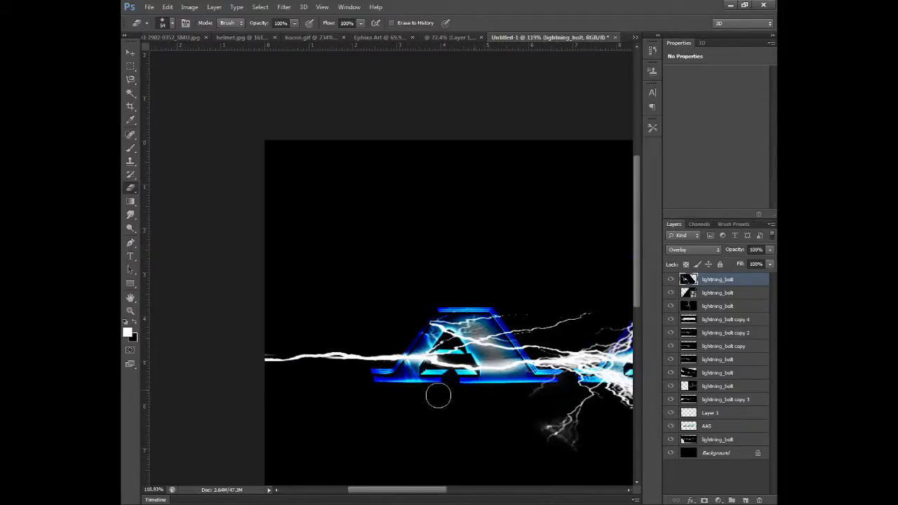
right_click(561, 409)
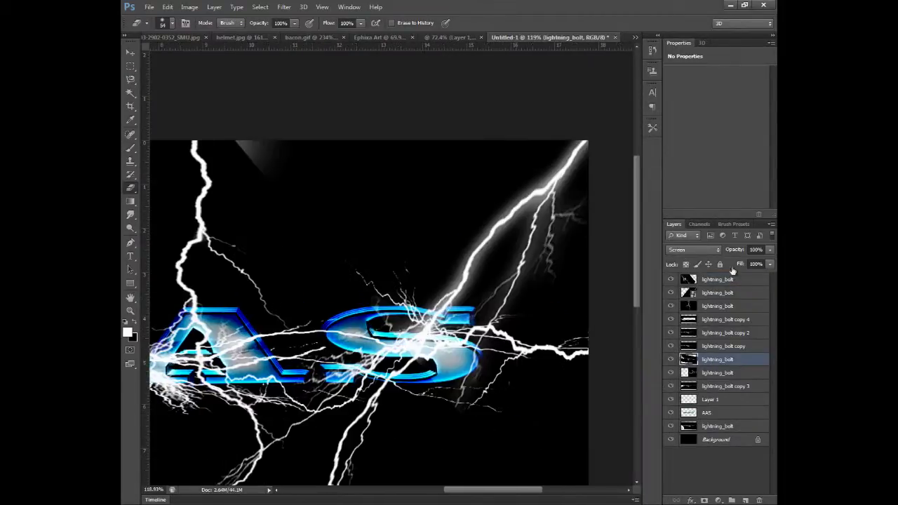
Change the blend mode of the right diagonal bolt's layer
left_click(717, 292)
left_click(693, 250)
left_click(693, 301)
left_click_drag(519, 490, 477, 490)
Delete the lightning_bolt copy 2 layer and select the Screen-mode lightning_bolt layer below lightning_bolt copy
right_click(716, 334)
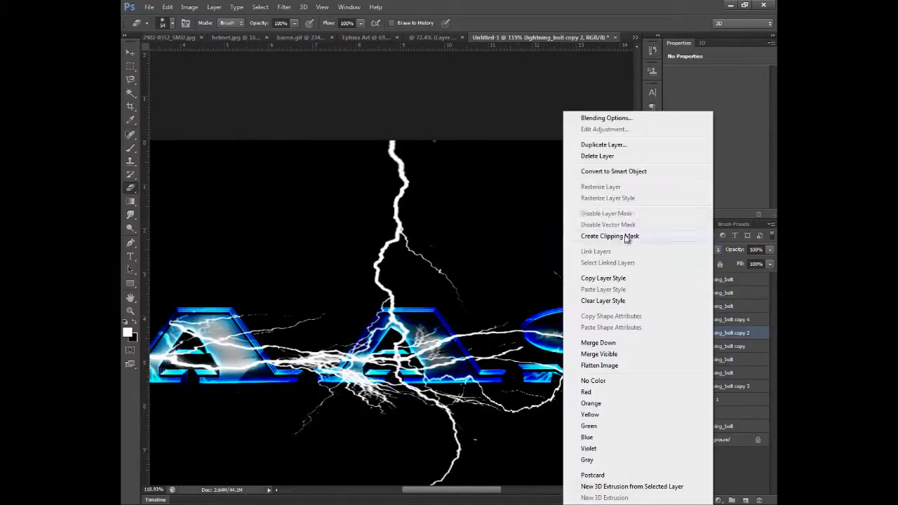
left_click(621, 171)
left_click(429, 190)
left_click(751, 346)
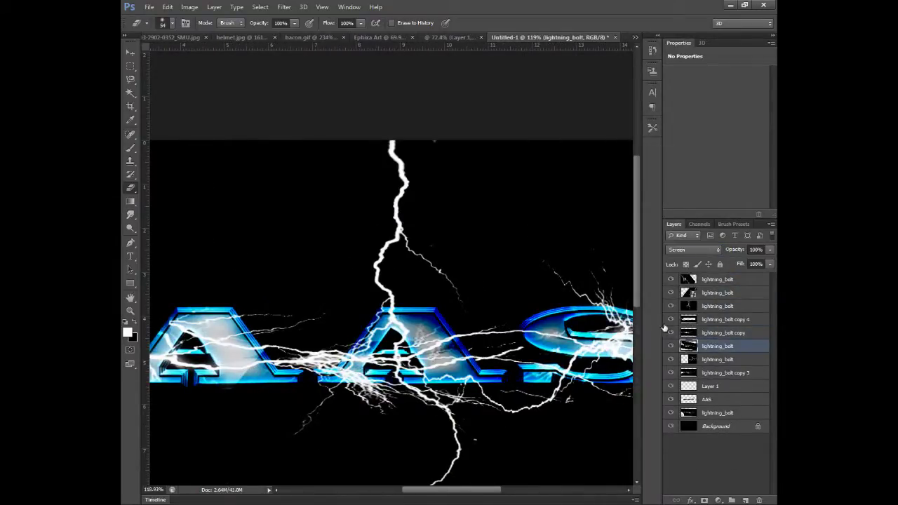
Step back through the most recent trial edits to the lightning bolt layers
key("ctrl+alt+z")
key("ctrl+alt+z")
key("ctrl+alt+z")
key("ctrl+alt+z")
key("ctrl+alt+z")
key("ctrl+alt+z")
key("ctrl+alt+z")
key("ctrl+alt+z")
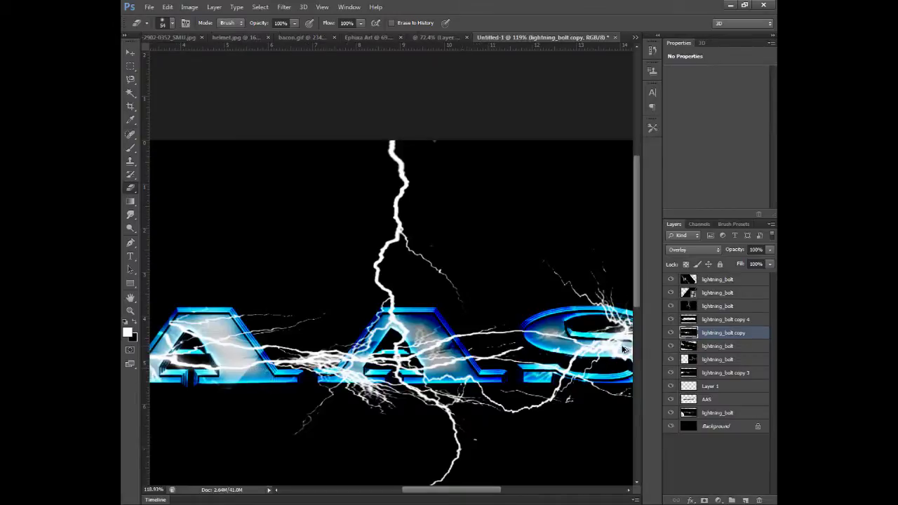
key("ctrl+z")
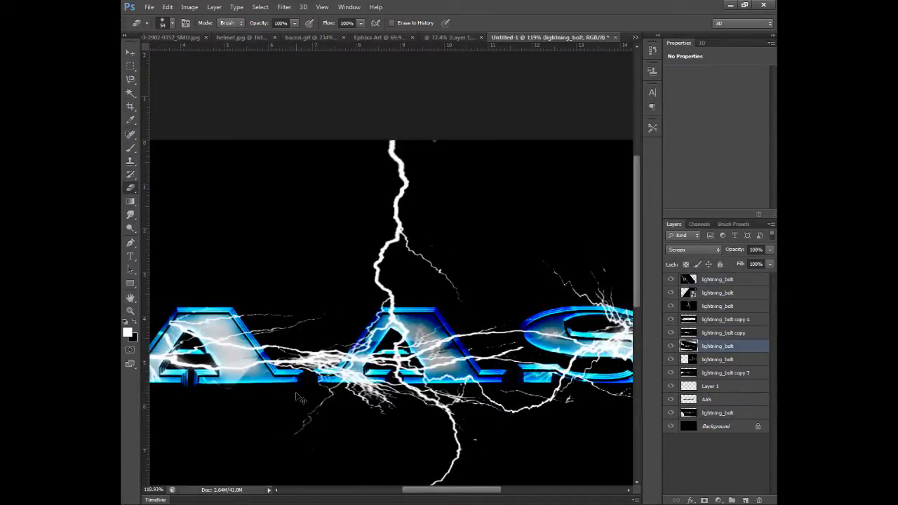
Step back through the edit history until the deleted lightning_bolt copy 2 layer is restored
key("ctrl+z")
key("ctrl+shift+z")
key("ctrl+shift+z")
key("ctrl+shift+z")
key("ctrl+shift+z")
left_click_drag(458, 490, 414, 501)
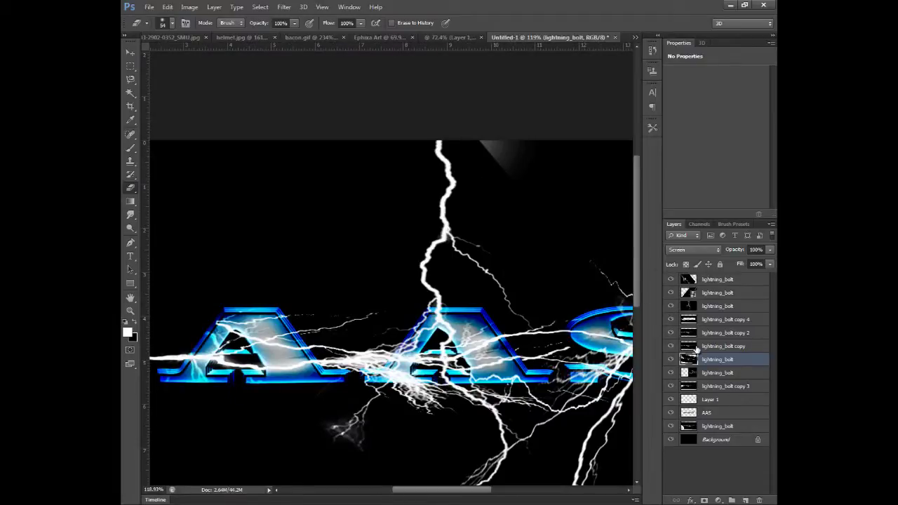
On the topmost Overlay lightning_bolt layer, erase the area around the upper central bolt and down through the middle A
left_click(716, 279)
left_click_drag(417, 153, 359, 171)
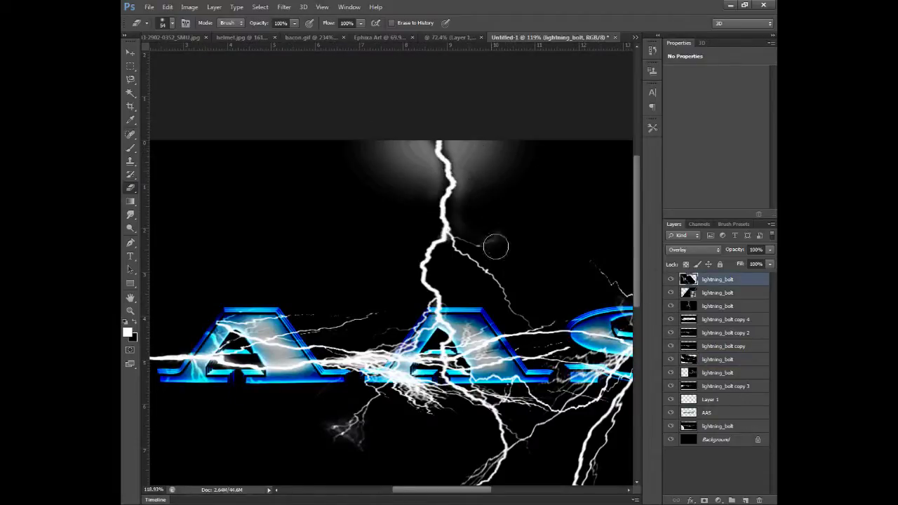
left_click_drag(479, 294, 411, 282)
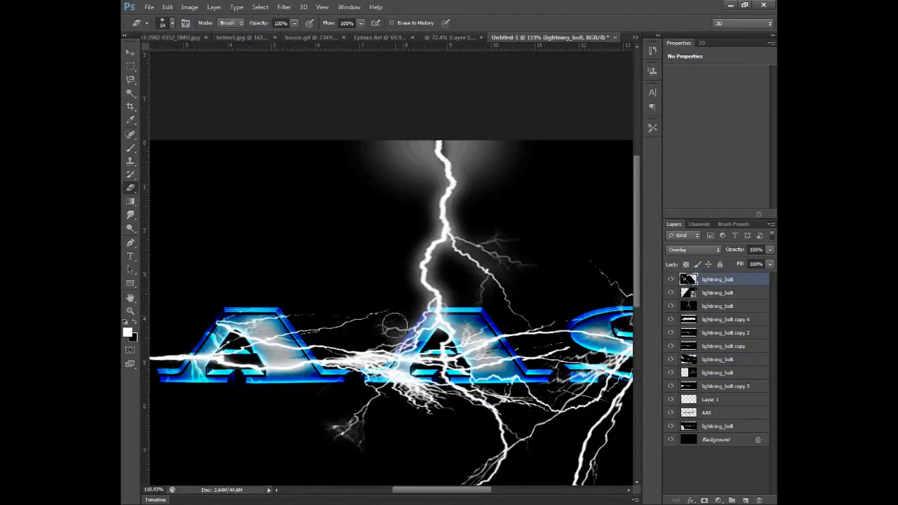
mouse_move(394, 326)
left_mouse_down()
mouse_move(335, 304)
mouse_move(182, 395)
left_mouse_up()
key("ctrl+z")
mouse_move(444, 150)
left_mouse_down()
mouse_move(411, 331)
mouse_move(342, 344)
mouse_move(498, 335)
mouse_move(481, 449)
mouse_move(449, 401)
left_mouse_up()
Erase more of the topmost Overlay bolt layer around the lower central bolt and between the middle A and the S
scroll(519, 404, "down", 1)
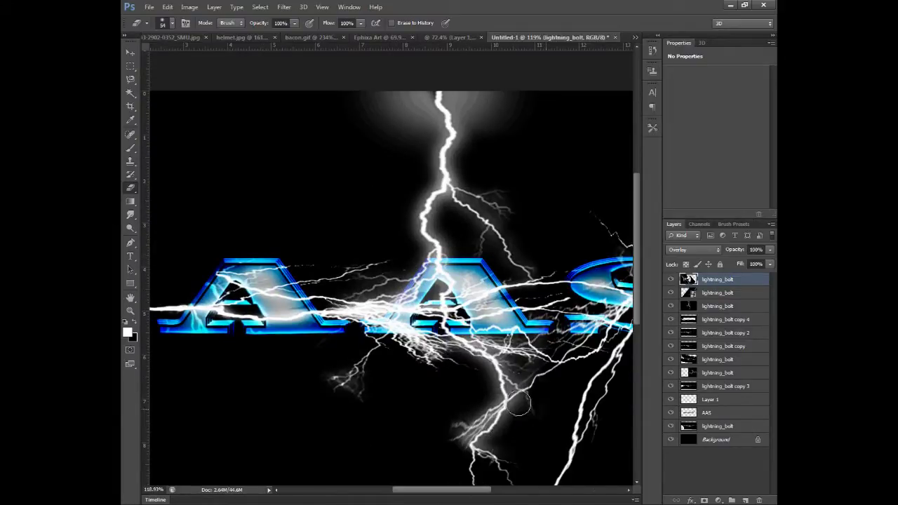
scroll(519, 403, "down", 2)
mouse_move(518, 392)
left_mouse_down()
mouse_move(477, 416)
mouse_move(561, 372)
left_mouse_up()
scroll(558, 379, "up", 1)
left_click_drag(470, 490, 509, 491)
mouse_move(412, 378)
left_mouse_down()
mouse_move(435, 338)
mouse_move(434, 359)
left_mouse_up()
scroll(433, 359, "up", 1)
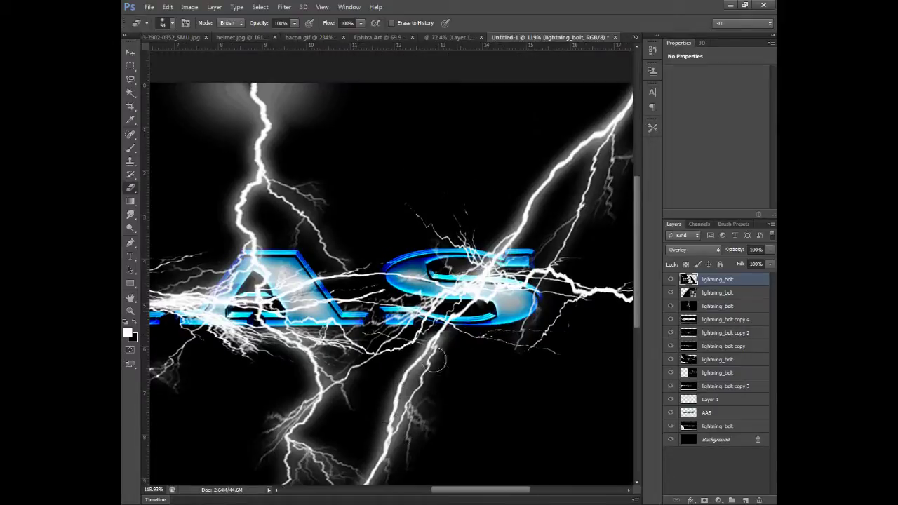
left_click_drag(377, 321, 339, 267)
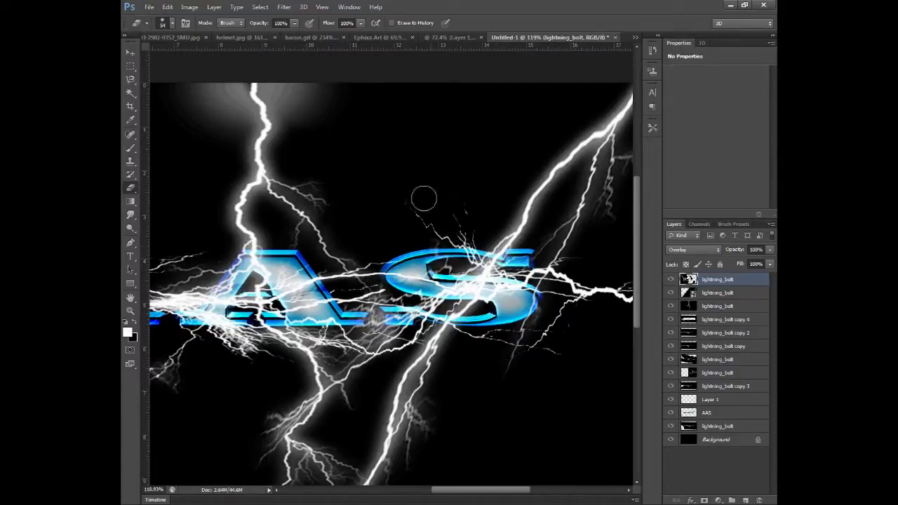
Change the topmost lightning_bolt layer's blend mode to Screen
scroll(398, 319, "down", 4)
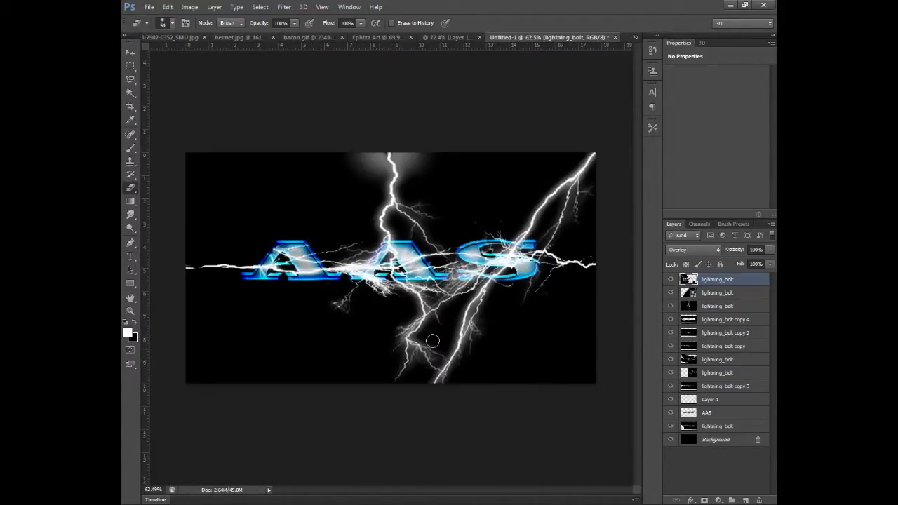
left_click(730, 280)
left_click(700, 250)
left_click(692, 342)
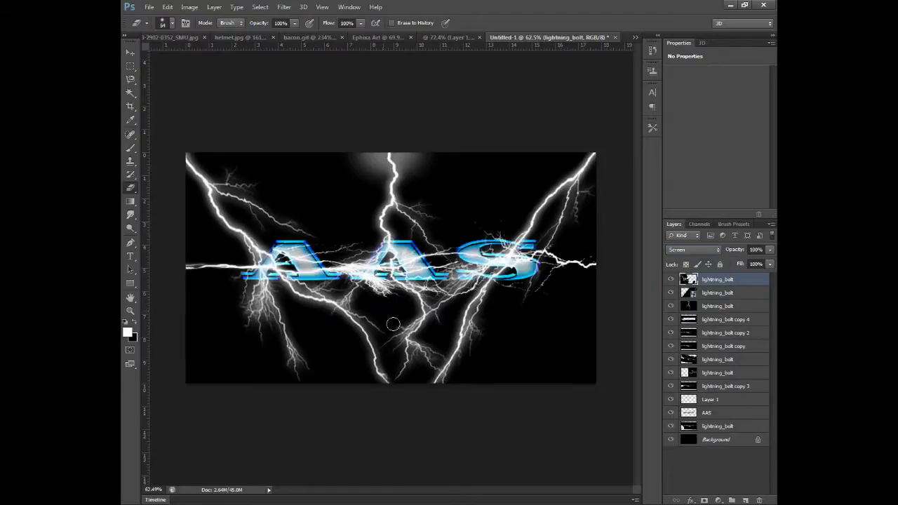
Choose the hard round eraser tip and erase most of the left diagonal bolt
left_click(172, 23)
left_click(160, 103)
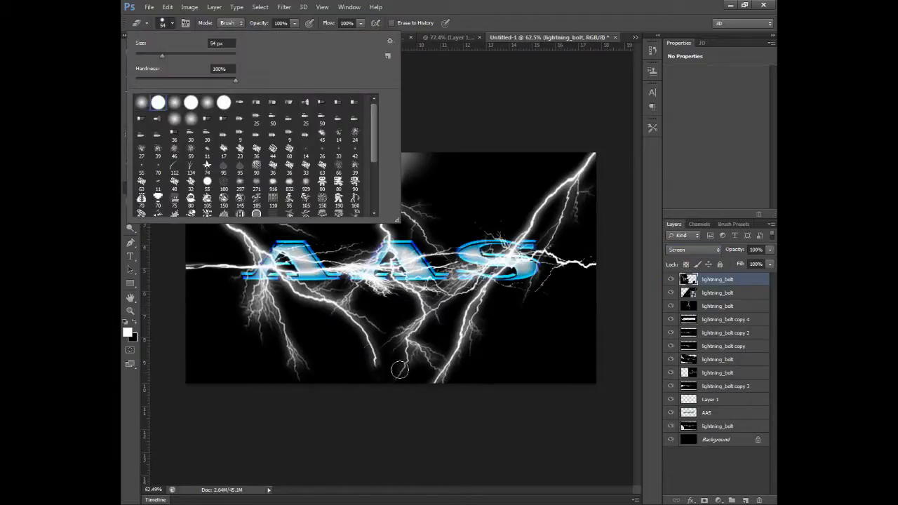
mouse_move(389, 370)
left_mouse_down()
mouse_move(371, 267)
mouse_move(307, 376)
left_mouse_up()
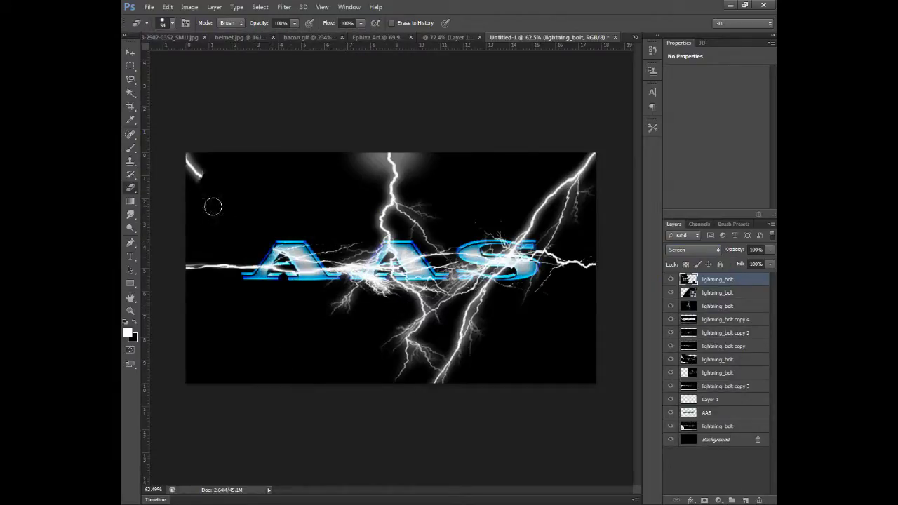
Delete the two topmost lightning_bolt layers holding the left and right diagonal bolts
right_click(707, 294)
left_click(627, 138)
left_click(430, 192)
right_click(711, 281)
left_click(632, 146)
left_click(429, 192)
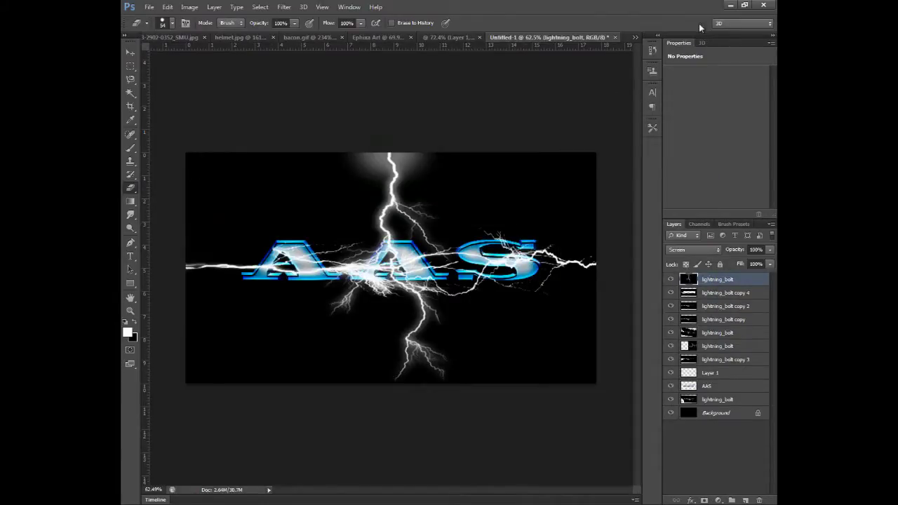
Place another lightning_bolt image rotated about -41° in Overlay mode, and scale it down to fit over the first A
left_click(730, 6)
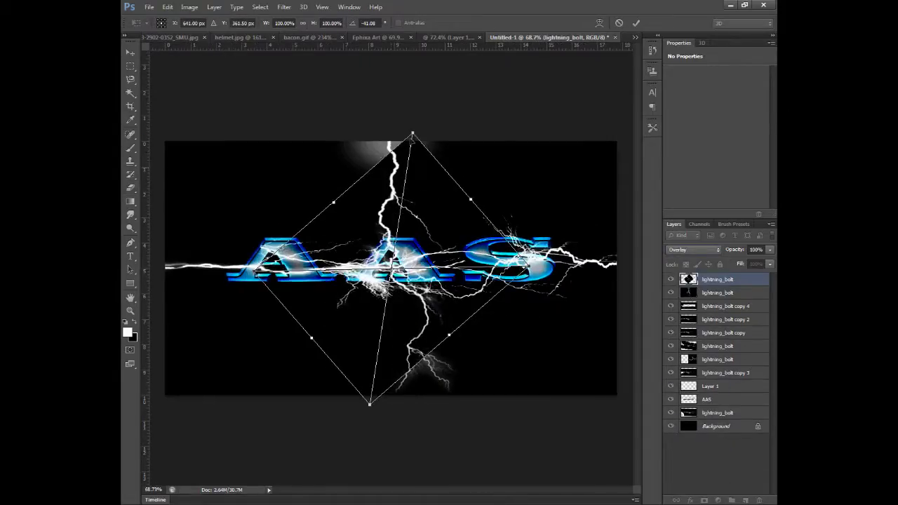
left_click_drag(379, 378, 289, 308)
scroll(284, 243, "up", 3)
left_click_drag(284, 254, 309, 235)
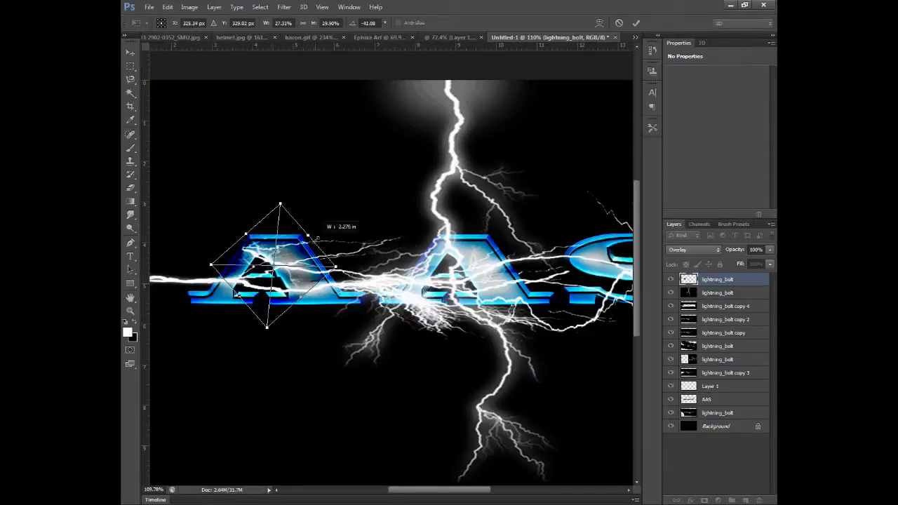
left_click_drag(238, 296, 193, 337)
left_click_drag(309, 235, 327, 220)
mouse_move(287, 310)
left_mouse_down()
mouse_move(358, 324)
mouse_move(387, 283)
left_mouse_up()
key("Return")
Rasterize the first A's bolt layer and erase its excess around the letter
left_click(357, 328)
left_click(454, 196)
left_click_drag(203, 305, 340, 348)
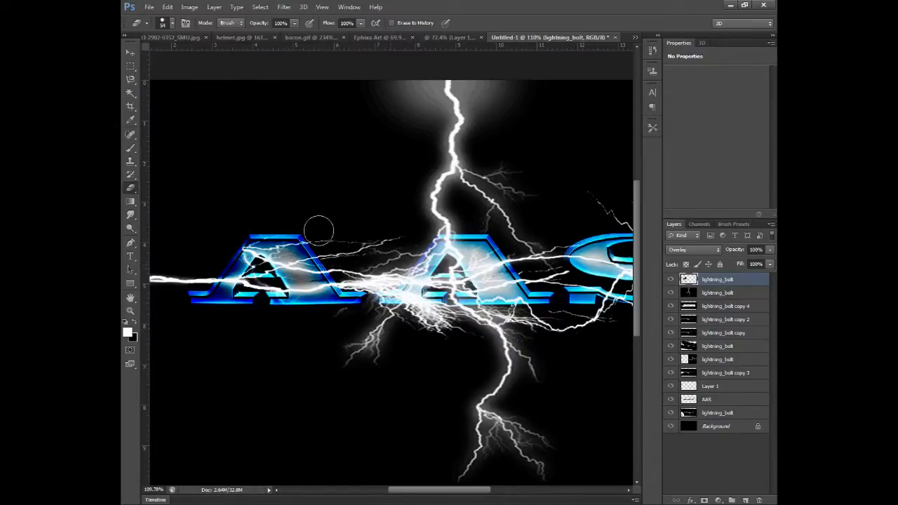
Shrink the next placed lightning bolt over the S, set it to Overlay, rotate it to about 46° and enlarge it across the letter
scroll(464, 415, "down", 4)
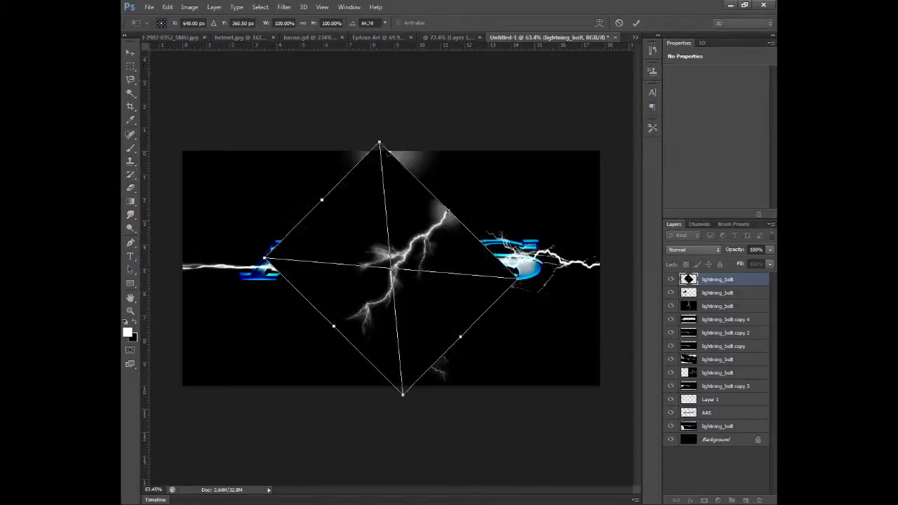
left_click_drag(378, 143, 506, 248)
left_click(693, 250)
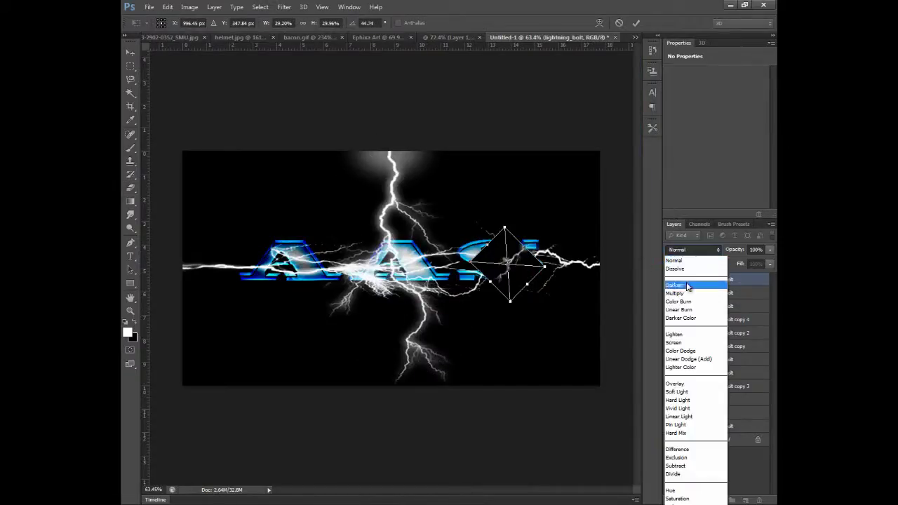
left_click(697, 382)
left_click_drag(563, 325, 543, 311)
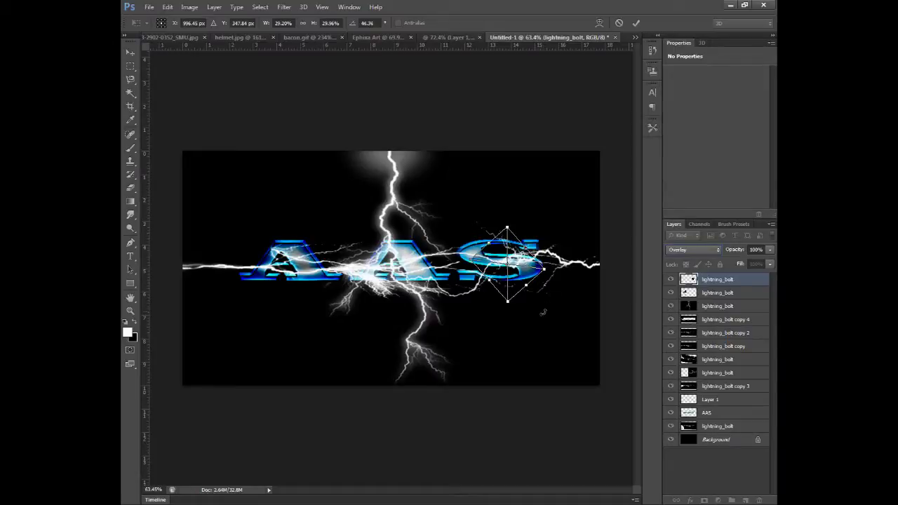
left_click_drag(526, 249, 538, 236)
left_click_drag(470, 262, 440, 261)
key("Return")
Set the newest lightning bolt to Overlay, rotate it to about 179° and scale it to about 52% by 25% over the middle A
scroll(515, 336, "up", 3)
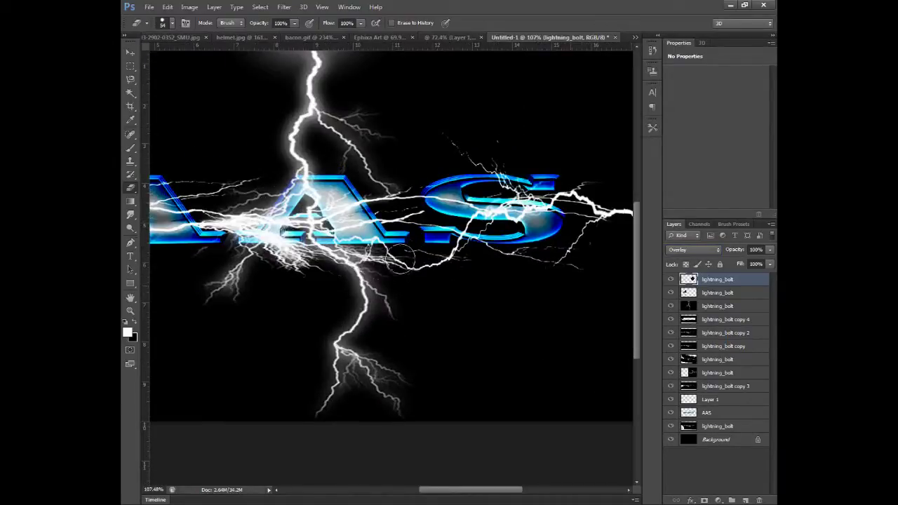
scroll(411, 388, "left", 5)
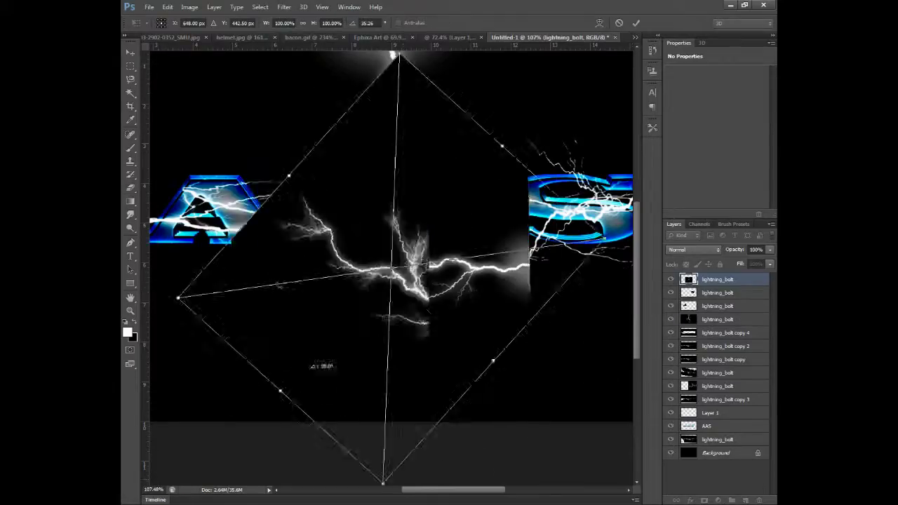
left_click_drag(320, 361, 620, 313)
left_click(693, 250)
left_click(691, 370)
left_click_drag(554, 129, 323, 338)
left_click_drag(313, 385, 401, 219)
left_click_drag(412, 173, 491, 159)
key("Return")
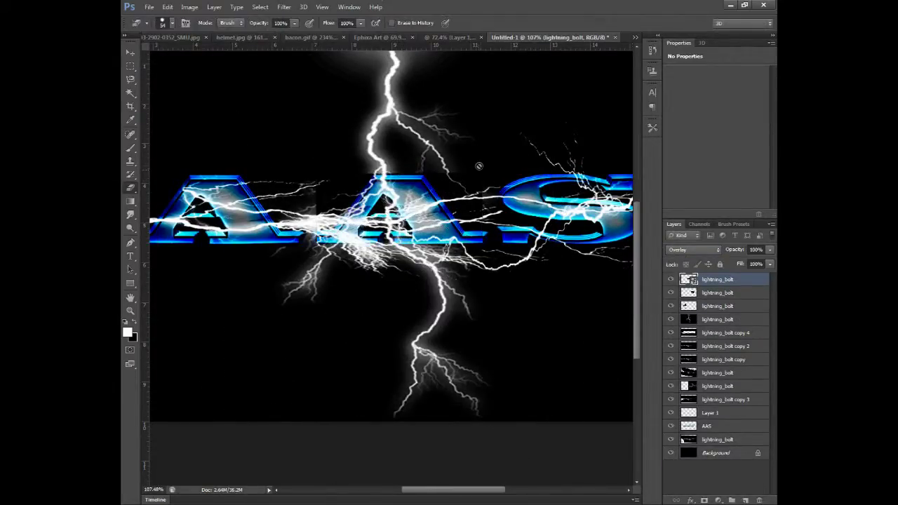
Readjust the middle A's Overlay bolt with Free Transform and return to the Eraser
key("e")
left_click(167, 7)
left_click(267, 195)
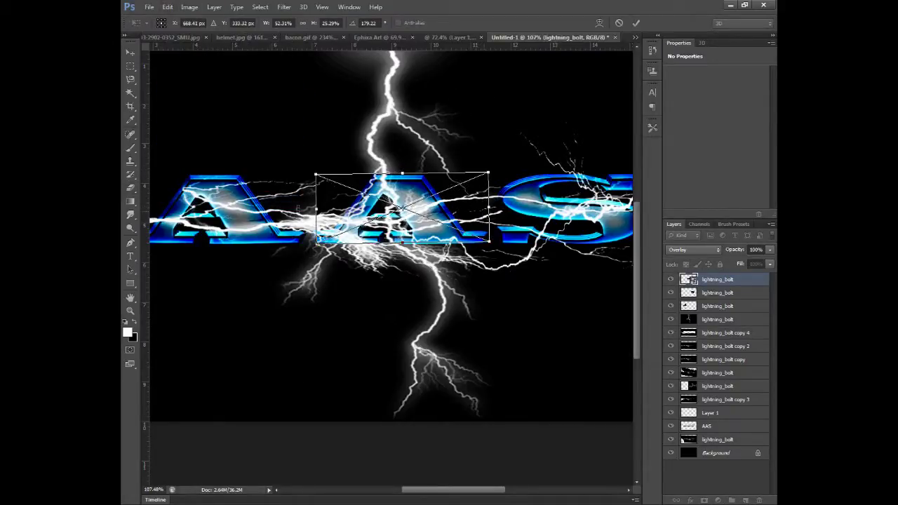
key("Return")
key("e")
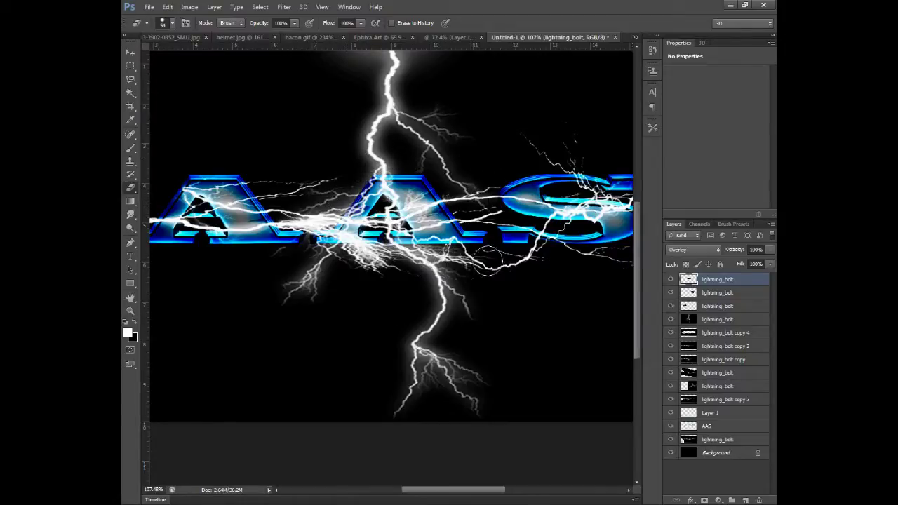
Set the eraser size to 19 px and clean up the Overlay bolt's edges around the middle A
scroll(306, 264, "up", 13)
left_click(172, 23)
left_click_drag(164, 58, 158, 59)
left_click(250, 238)
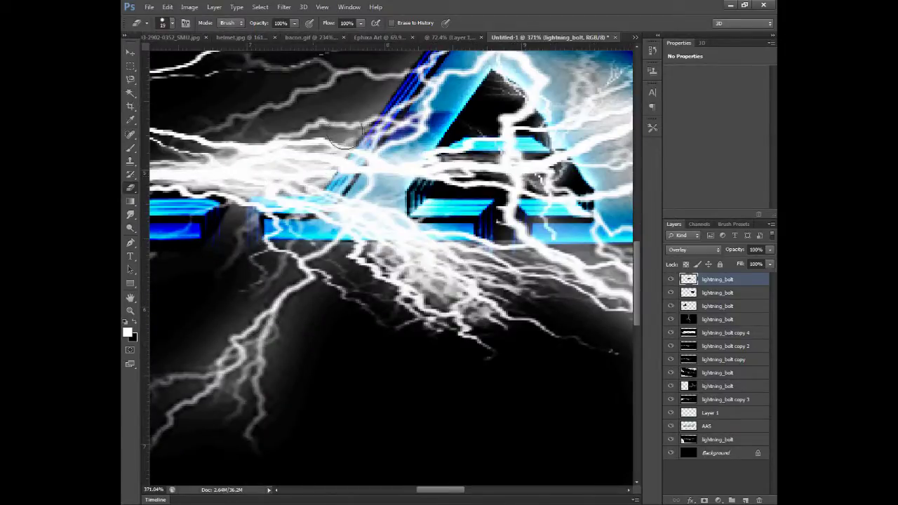
scroll(345, 140, "up", 3)
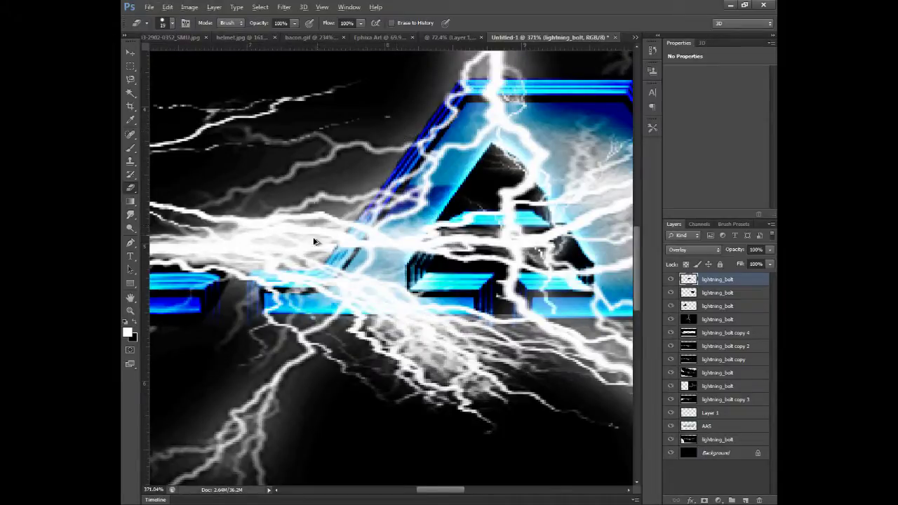
scroll(315, 242, "down", 5)
scroll(391, 342, "down", 2)
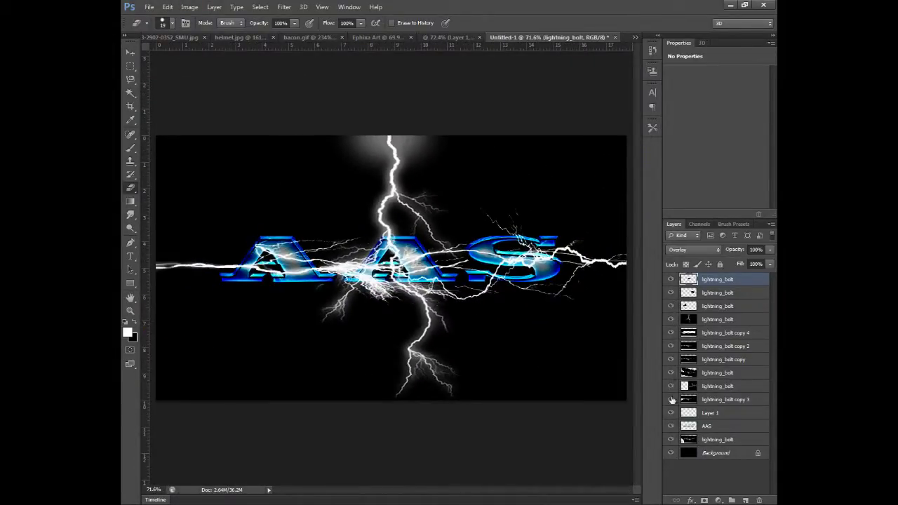
Toggle the visibility of the AAS text layer and several lightning_bolt layers to compare each one's effect
left_click(671, 426)
left_click(671, 427)
left_click(671, 441)
left_click(671, 440)
left_click(671, 374)
left_click(672, 360)
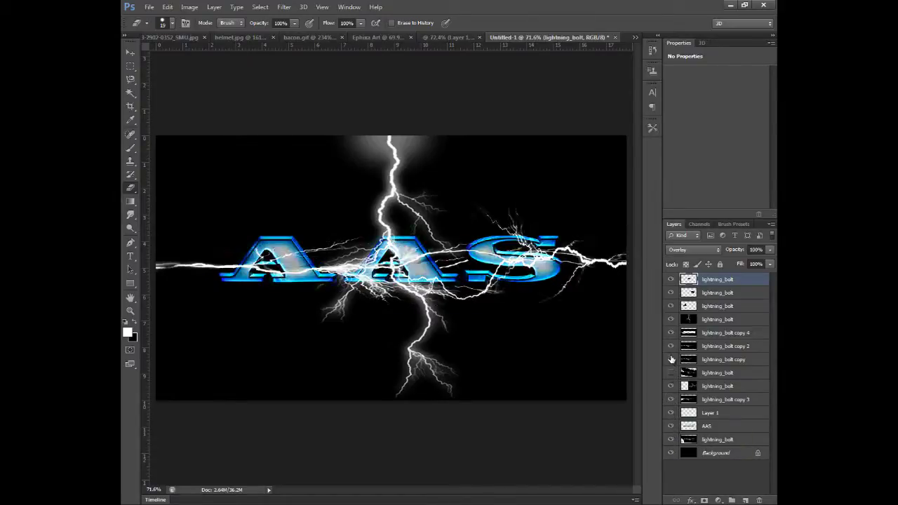
left_click(671, 359)
left_click(672, 374)
left_click(672, 334)
left_click(672, 333)
Select lightning_bolt copy 4 and the bolt layers above it in turn, and inspect the artwork up close and as a whole
left_click(702, 336)
scroll(315, 281, "up", 4)
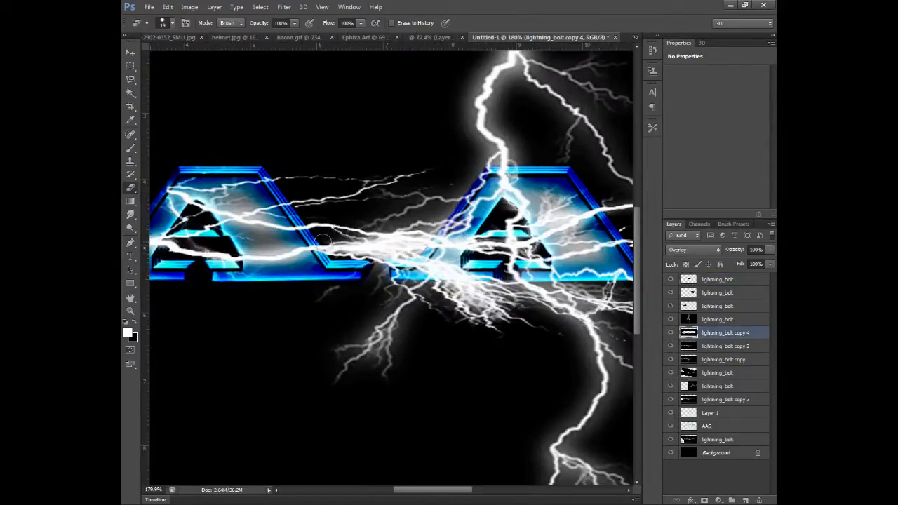
left_click(724, 320)
left_click(721, 307)
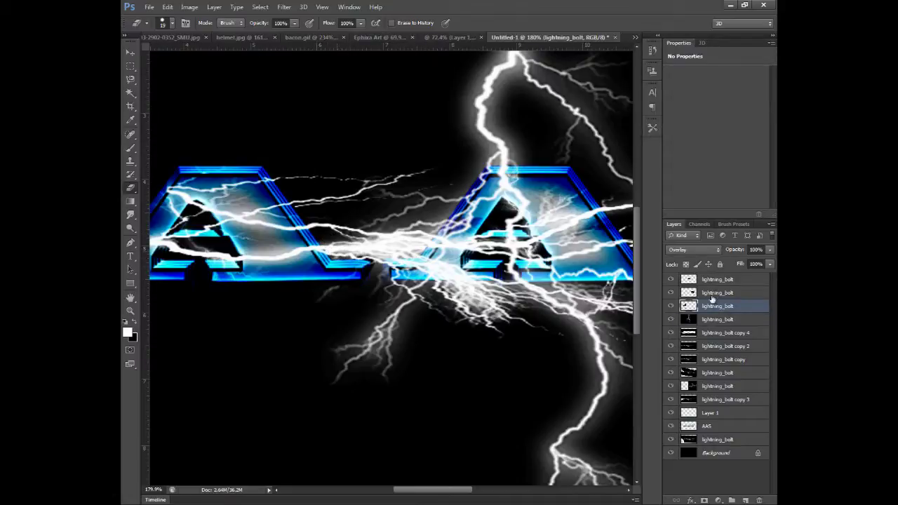
key("ctrl+minus")
key("ctrl+minus")
key("ctrl+minus")
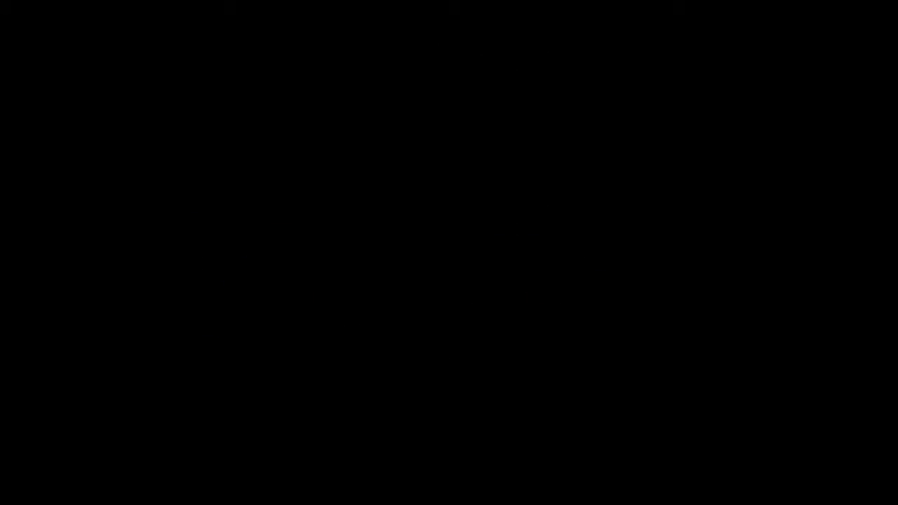